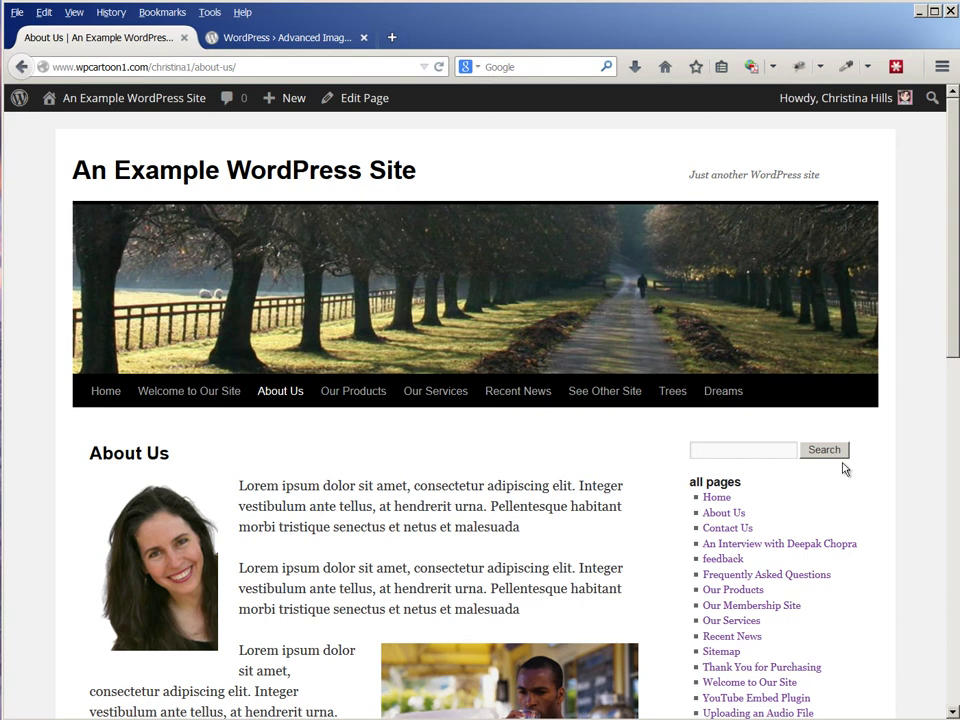
- Look over the live About Us page, then open it in the page editor via Edit Page
scroll(845, 469, down, 3)
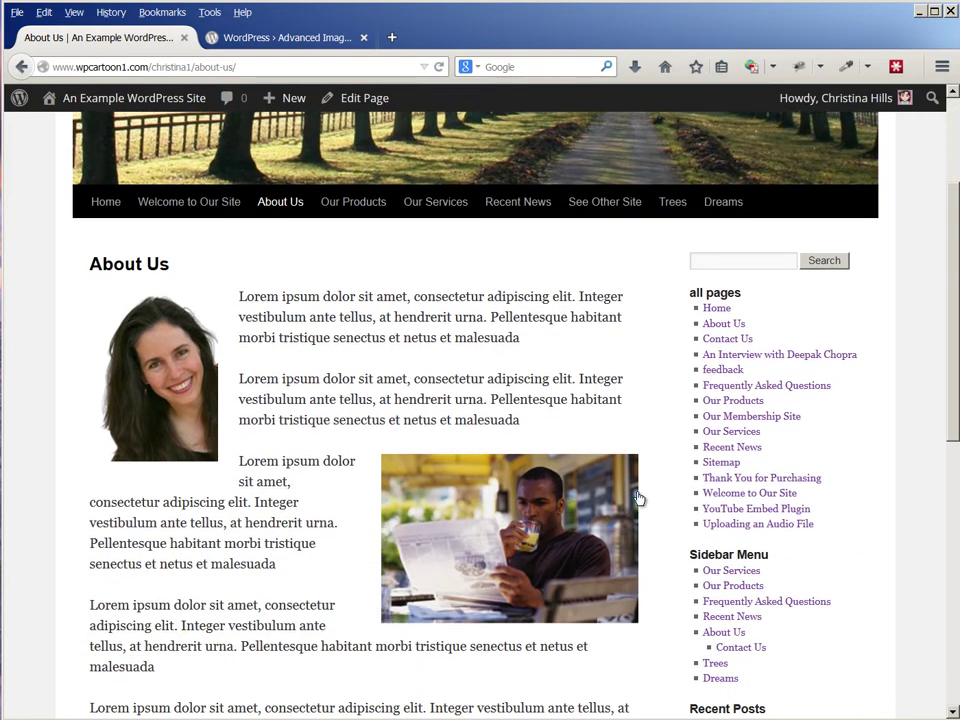
scroll(626, 441, up, 3)
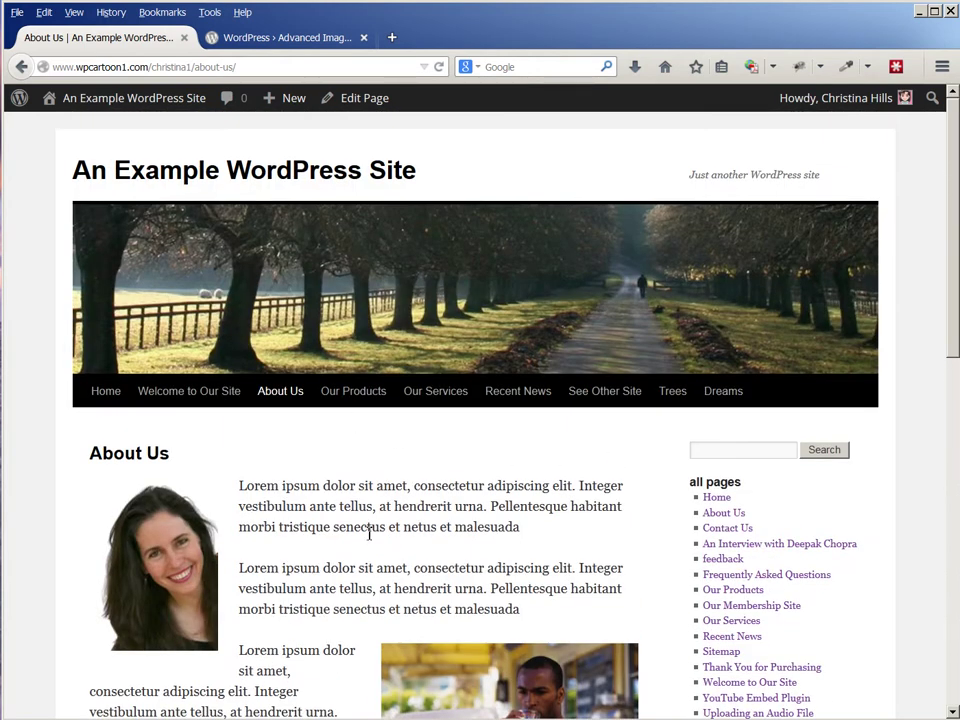
click(360, 100)
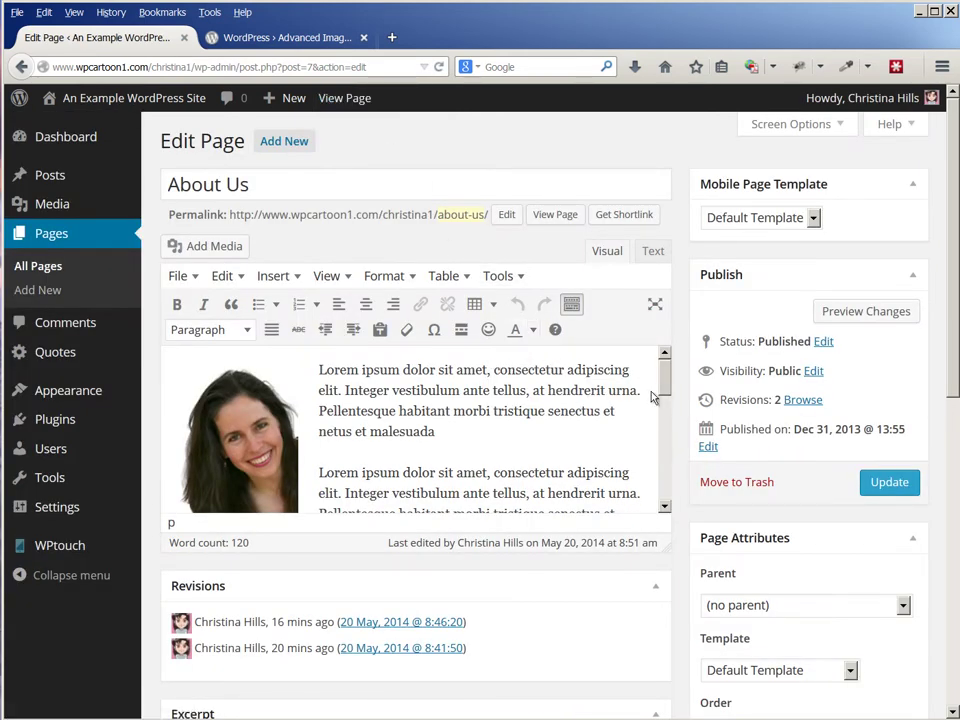
scroll(667, 404, down, 1)
drag(667, 404, 668, 440)
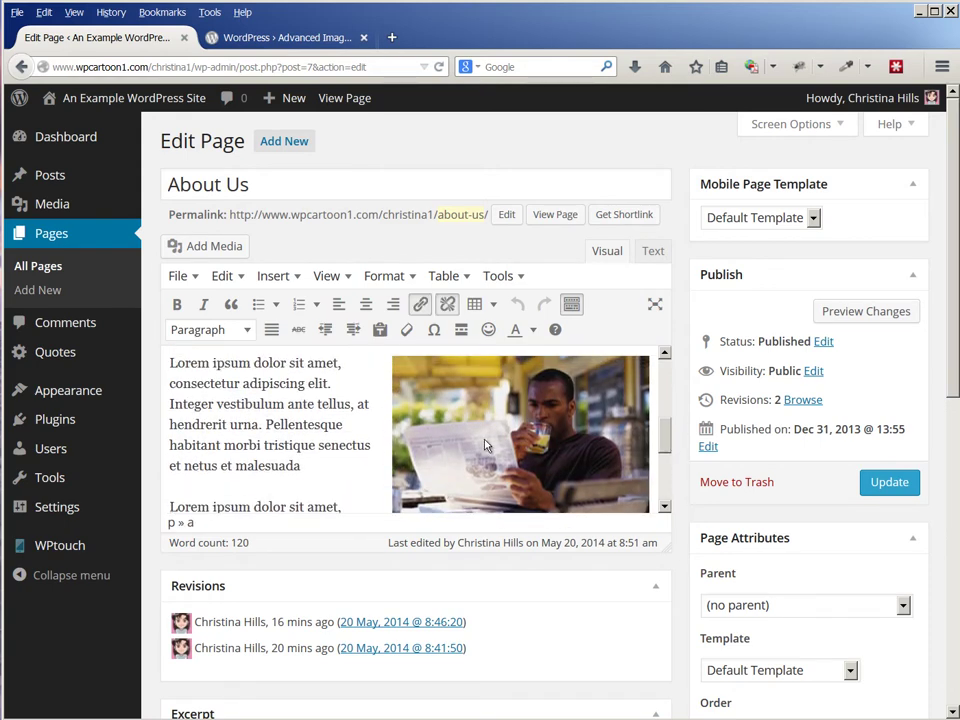
click(396, 374)
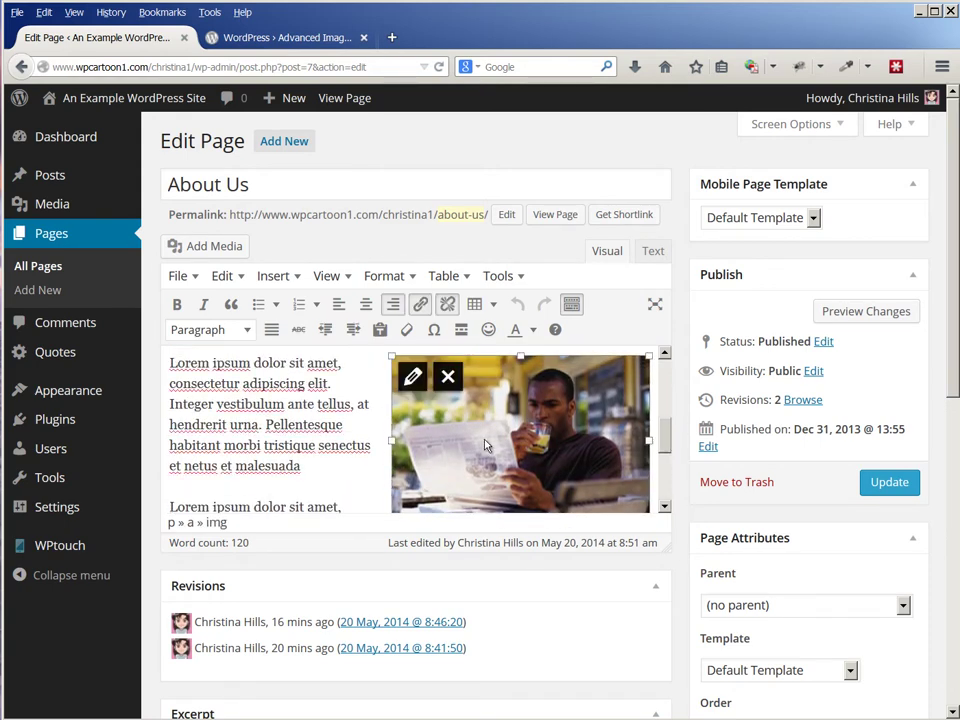
click(415, 378)
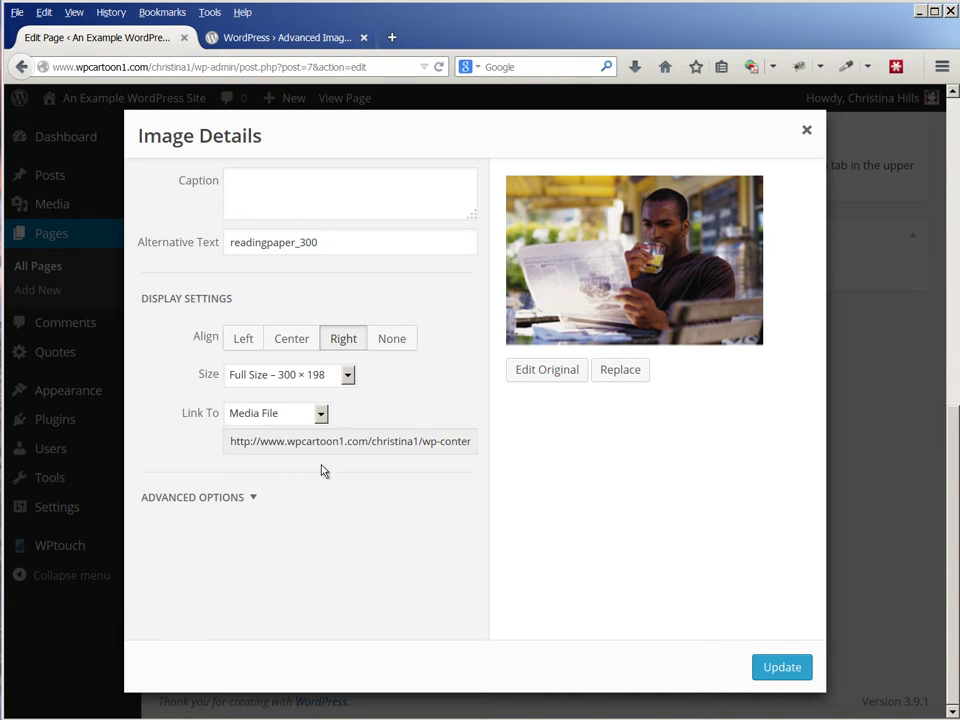
click(250, 497)
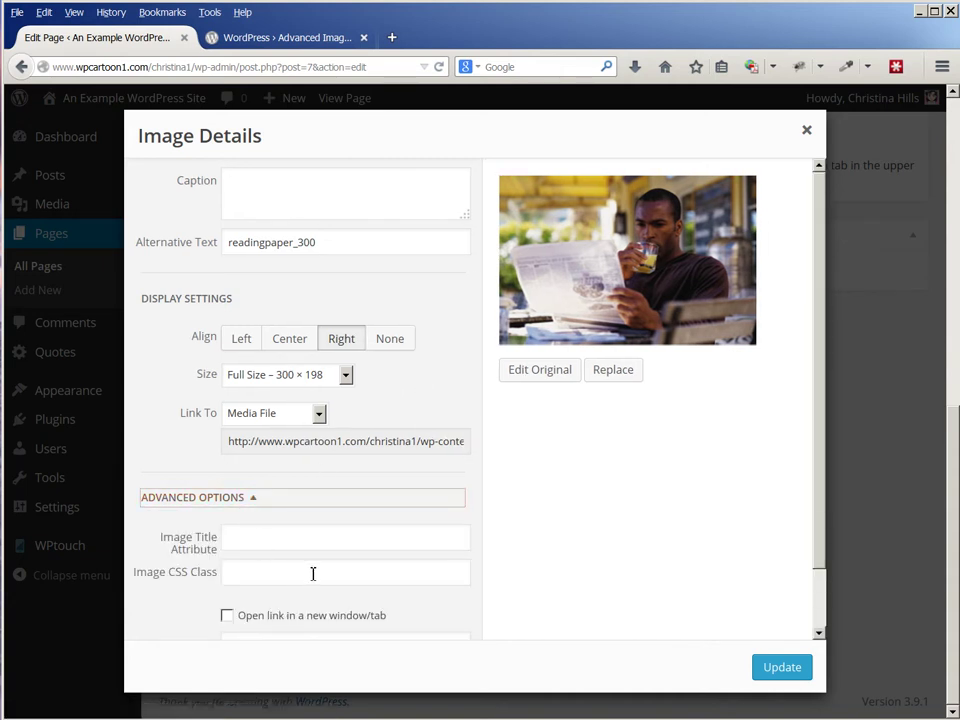
scroll(314, 573, down, 1)
scroll(282, 620, up, 1)
click(806, 134)
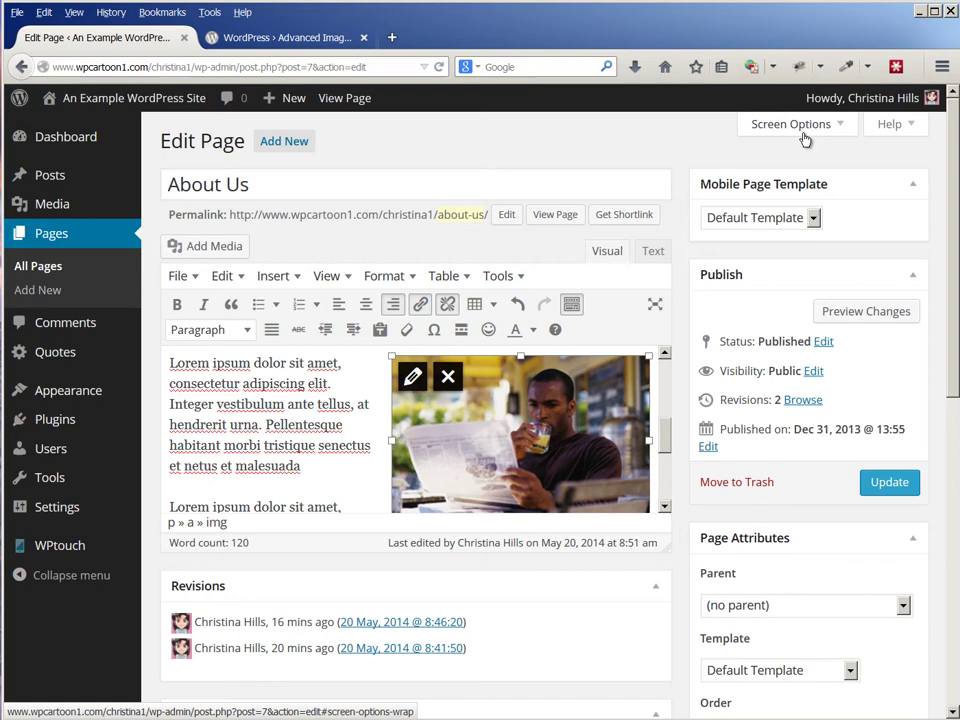
click(322, 42)
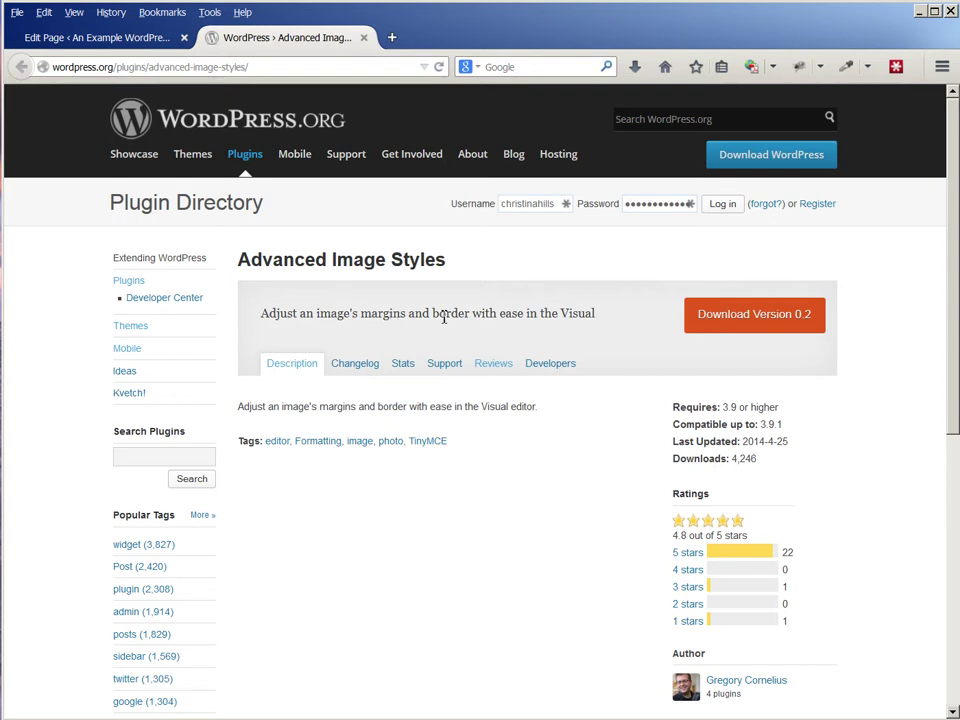
click(112, 40)
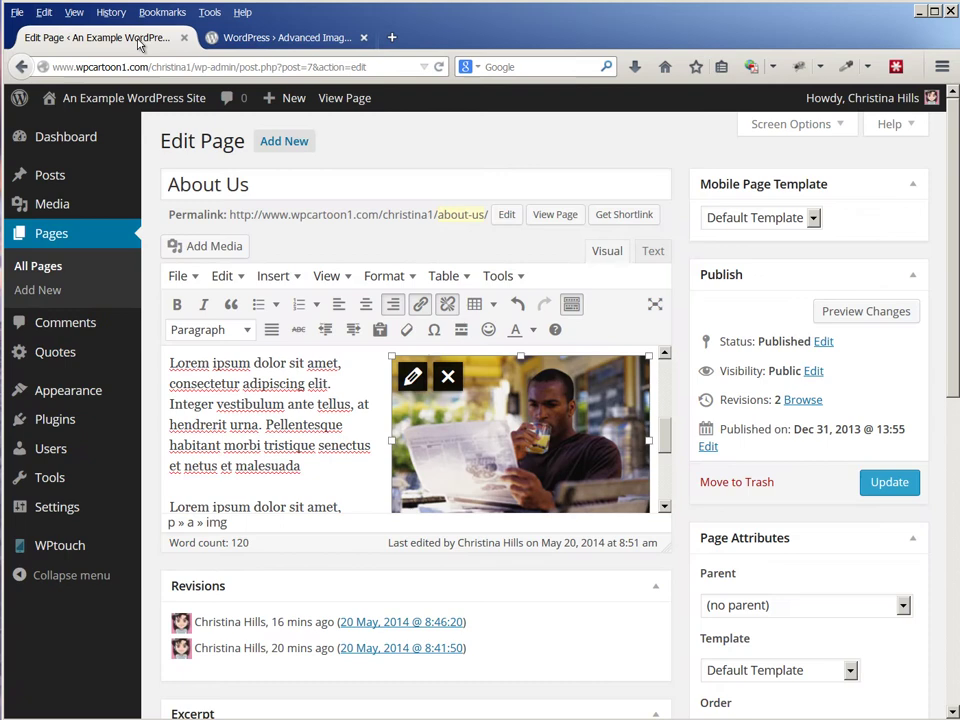
- Go to Plugins > Add New after checking the Advanced Image Styles directory page
mouse_move(87, 418)
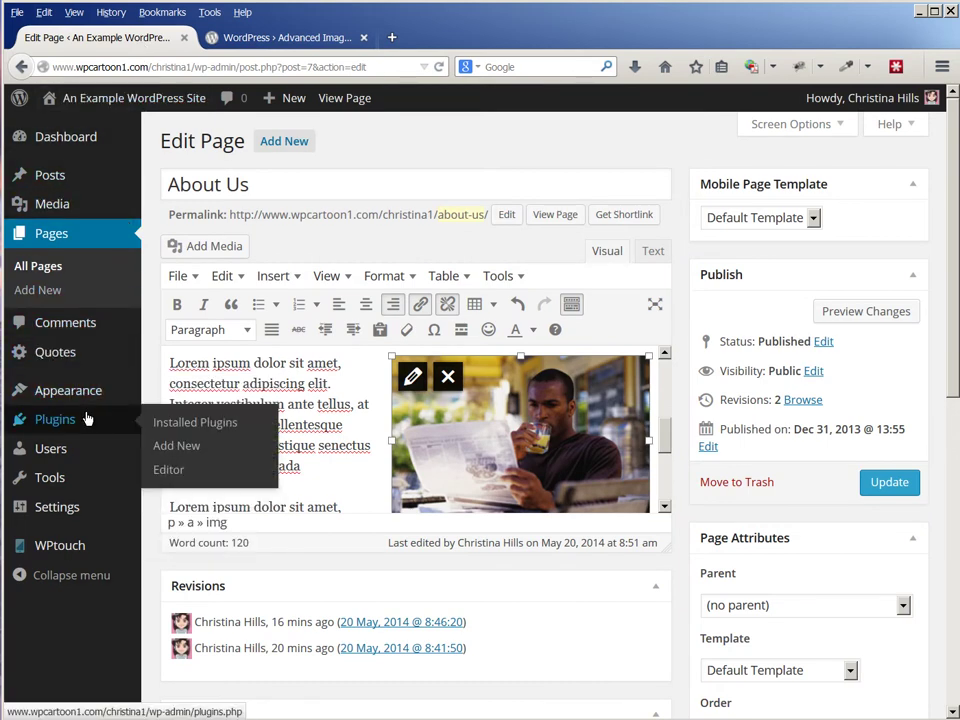
click(172, 450)
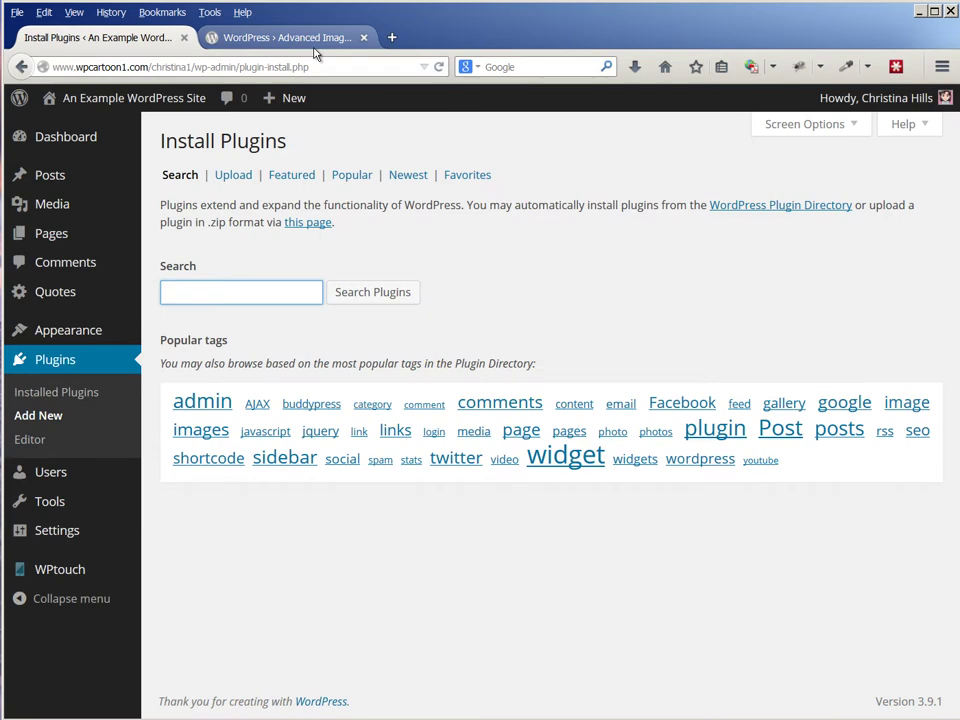
click(310, 38)
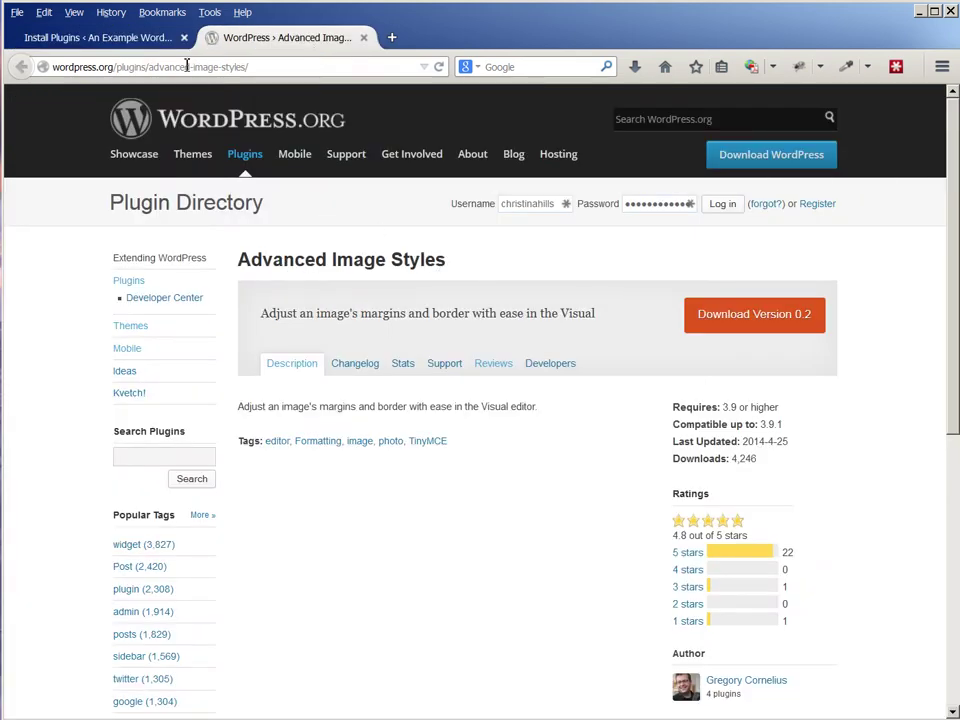
click(140, 38)
- Search the plugin installer for 'Advanced Image Styles' and compare the result with its directory page
text(Advanced Image Styles)
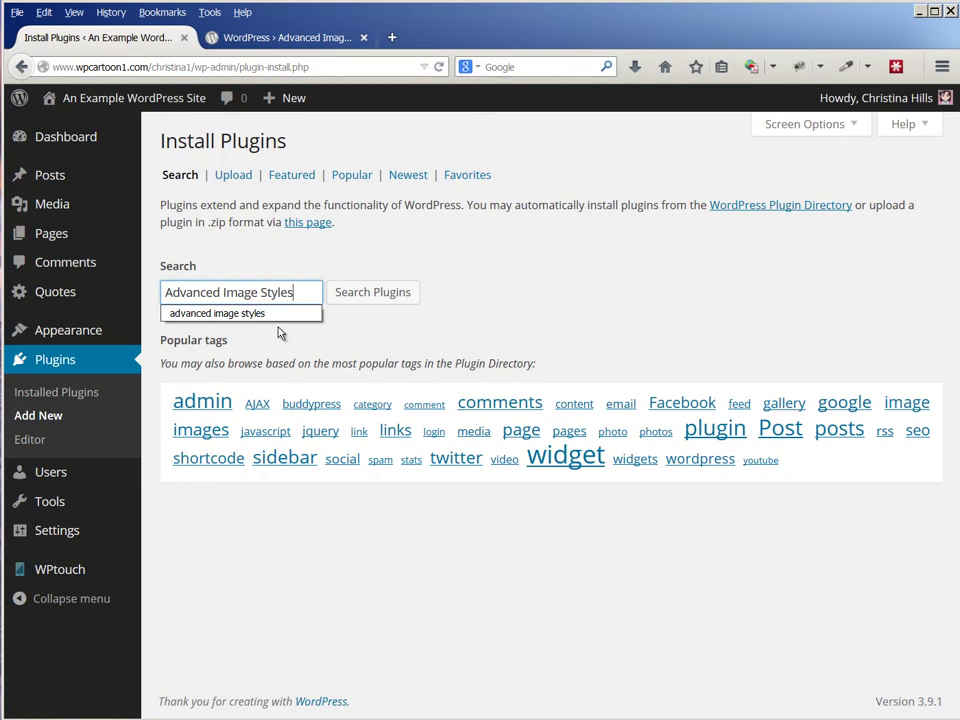
key(Return)
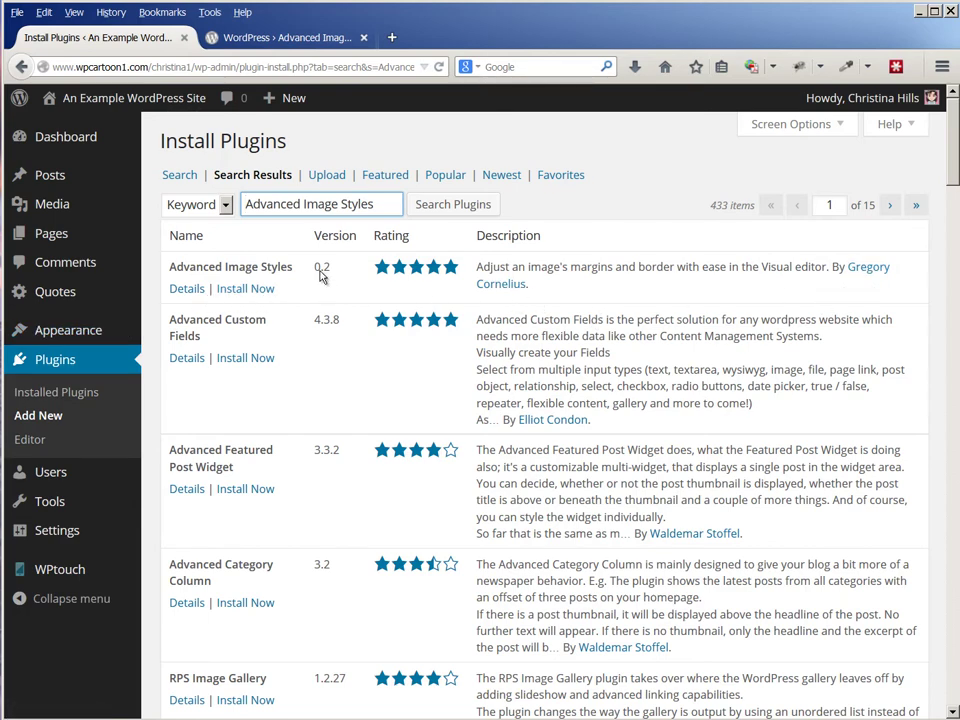
click(316, 42)
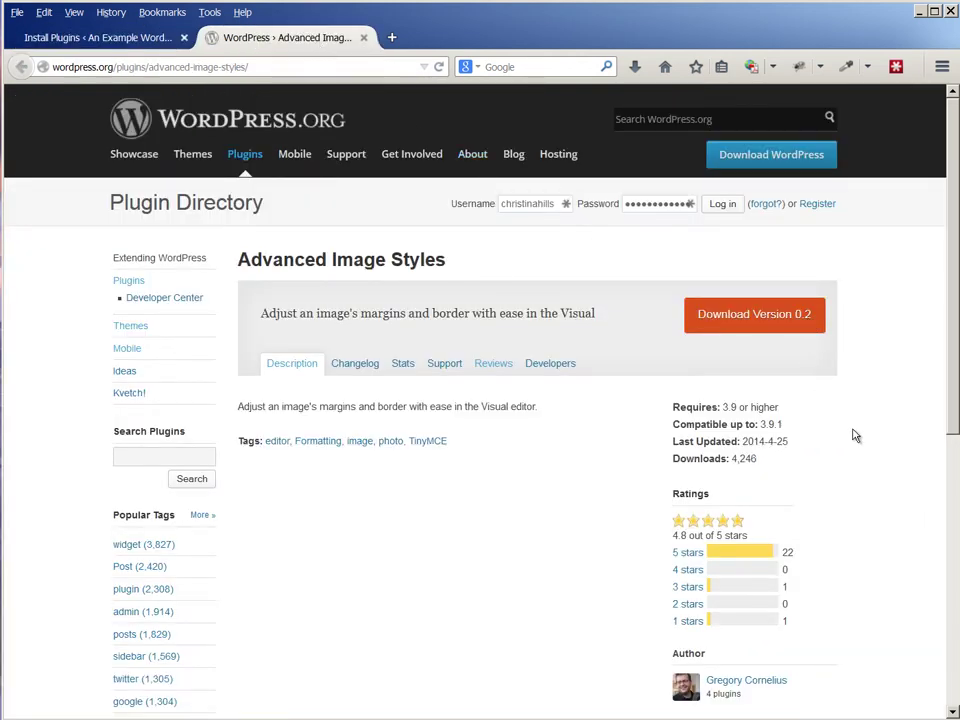
scroll(738, 434, down, 5)
scroll(776, 429, up, 5)
- Install Advanced Image Styles 0.2 from the search results, confirm, and activate it
click(122, 39)
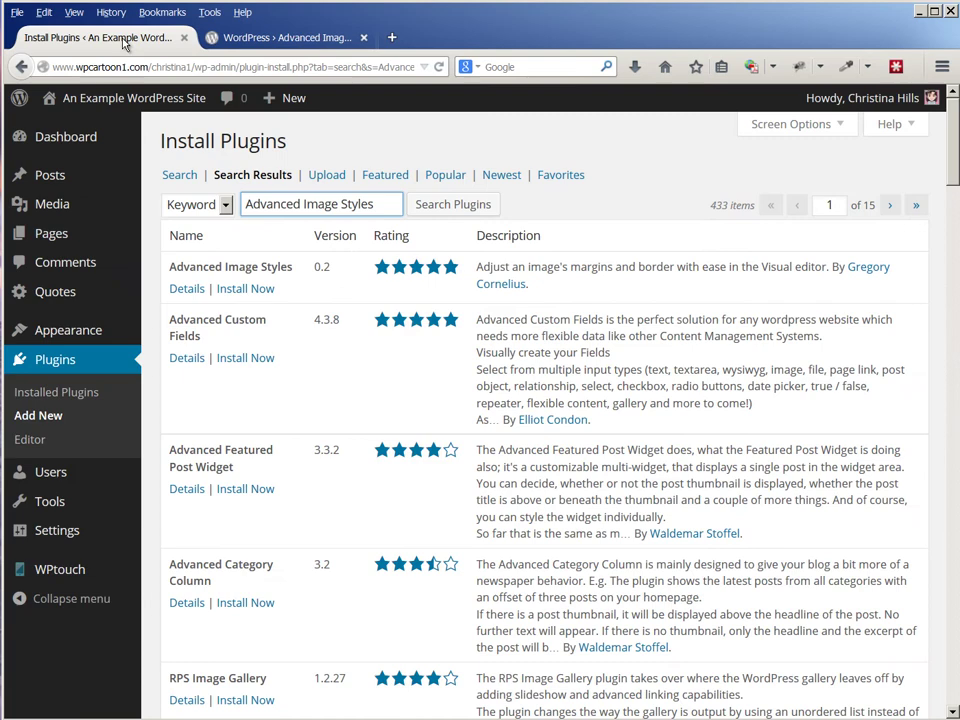
click(250, 290)
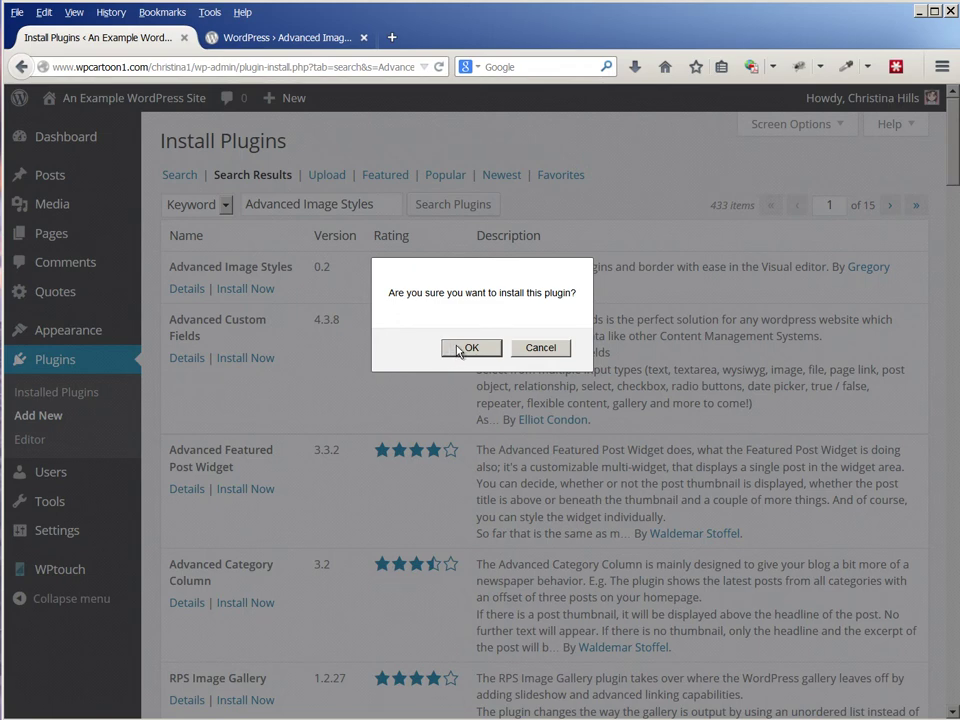
click(466, 348)
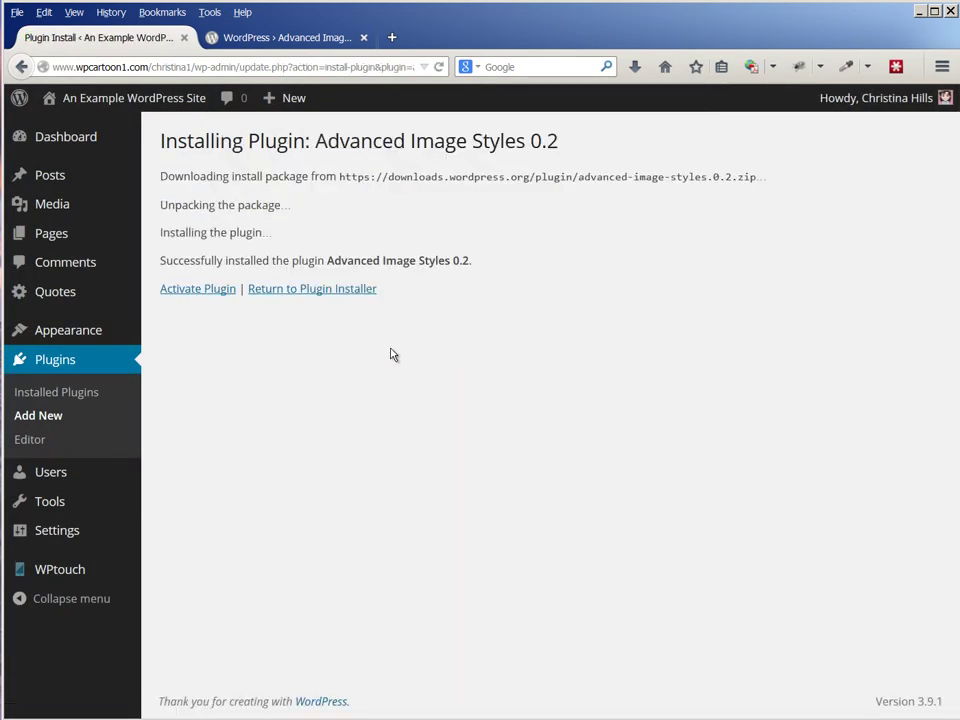
click(199, 290)
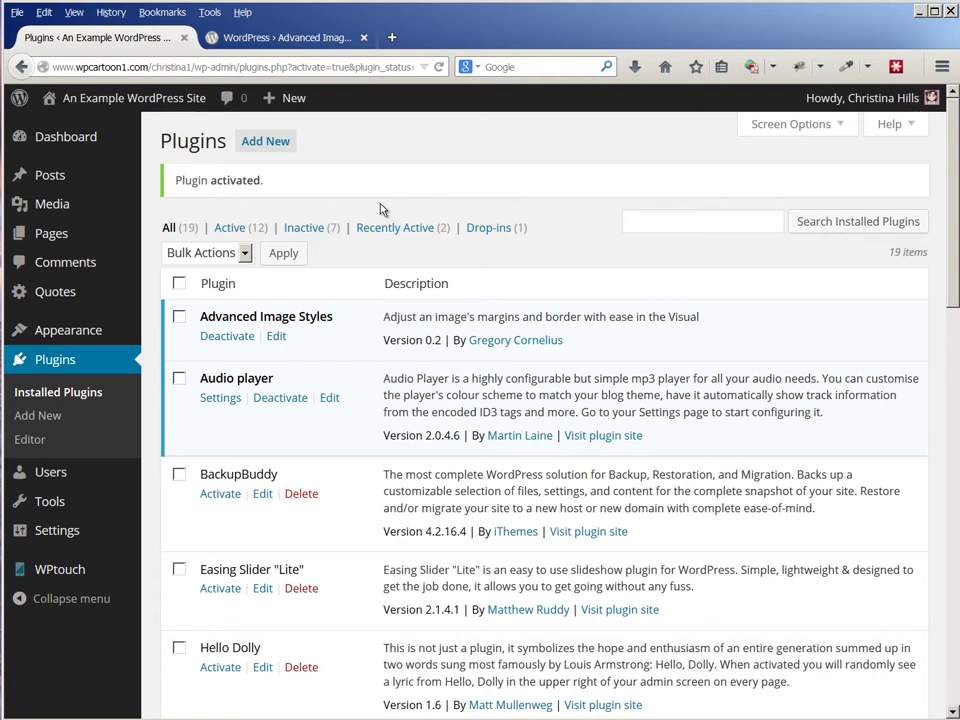
- Reopen the About Us page in the editor from the site's front end
click(170, 105)
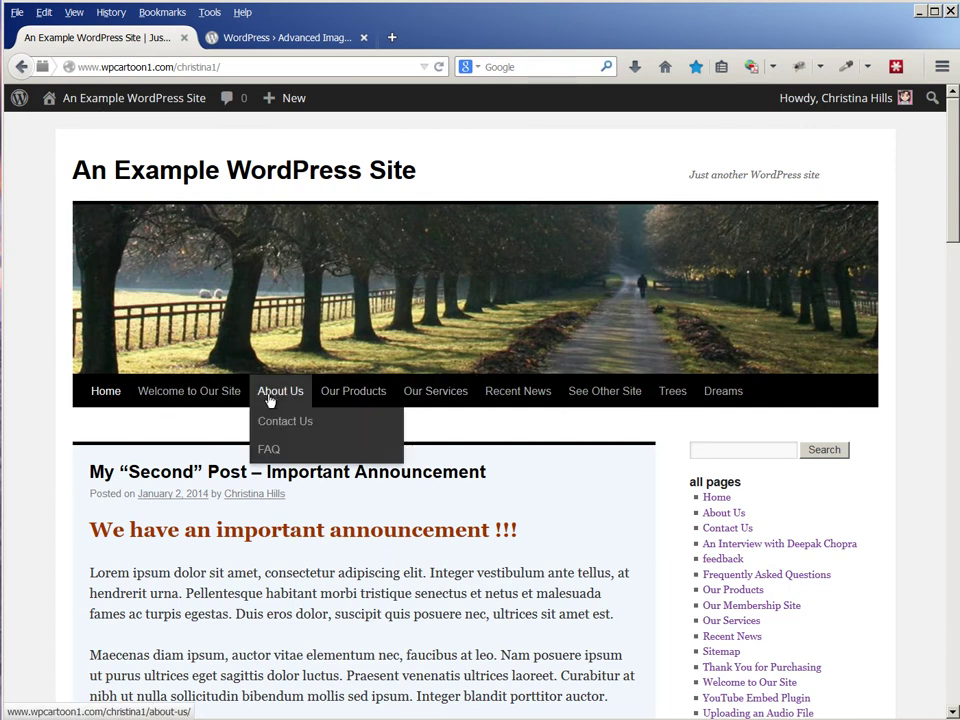
click(270, 397)
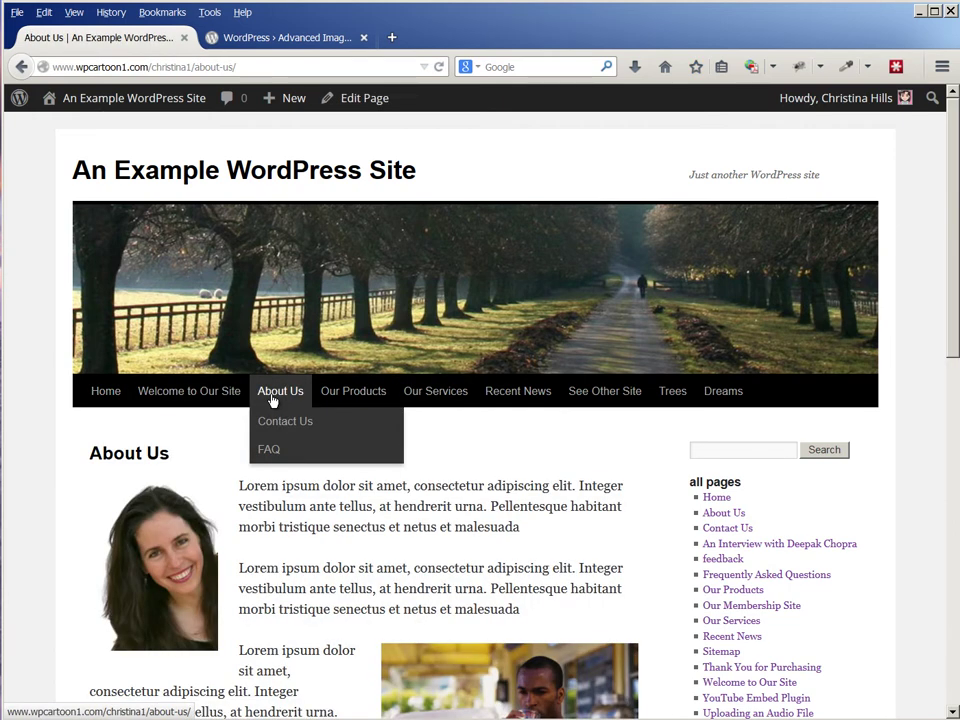
click(363, 100)
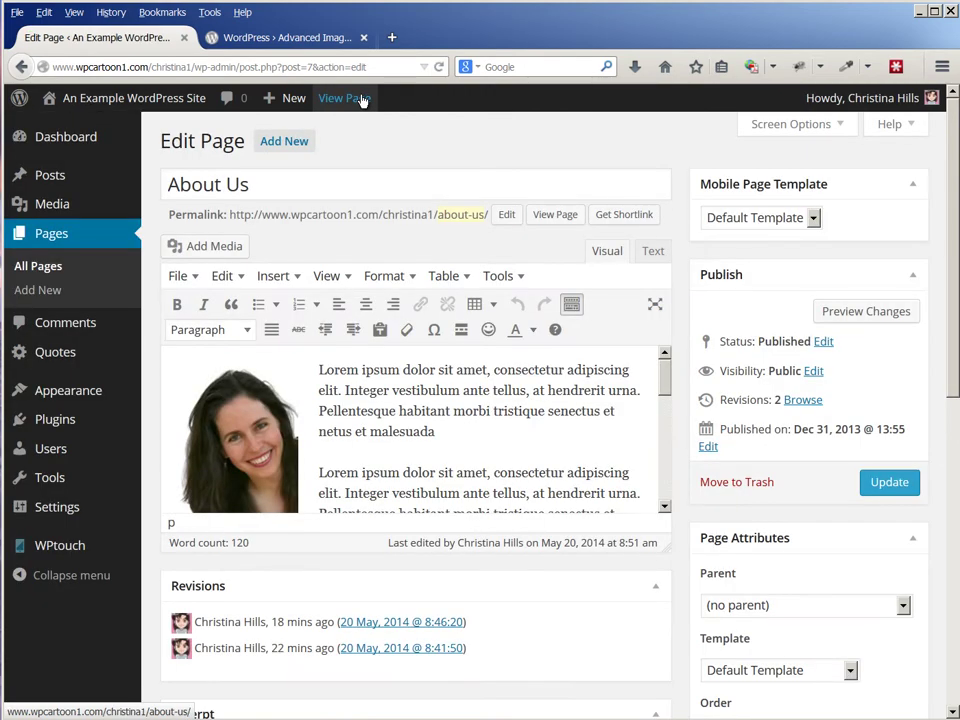
- Set the newspaper photo's Image Border Width to 2, apply it, and update the page
drag(664, 381, 663, 440)
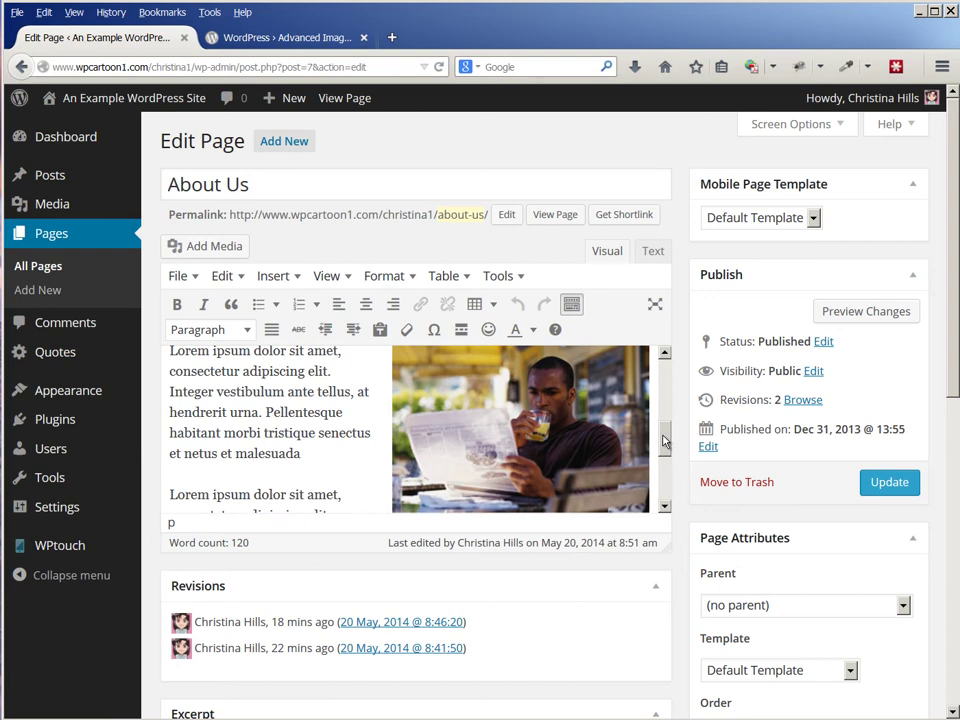
click(493, 418)
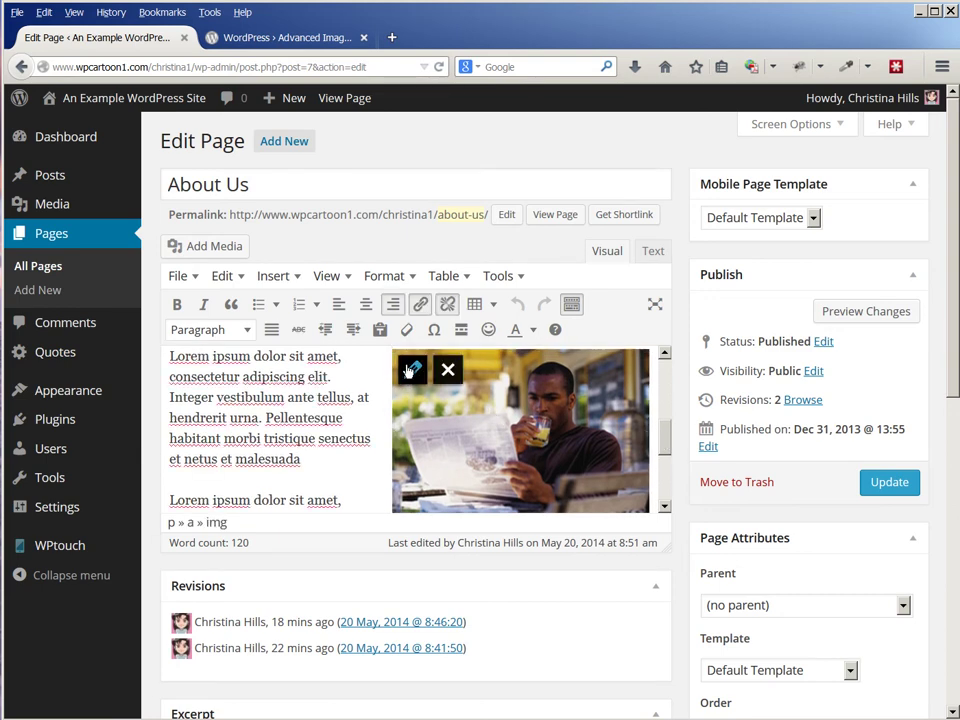
click(409, 371)
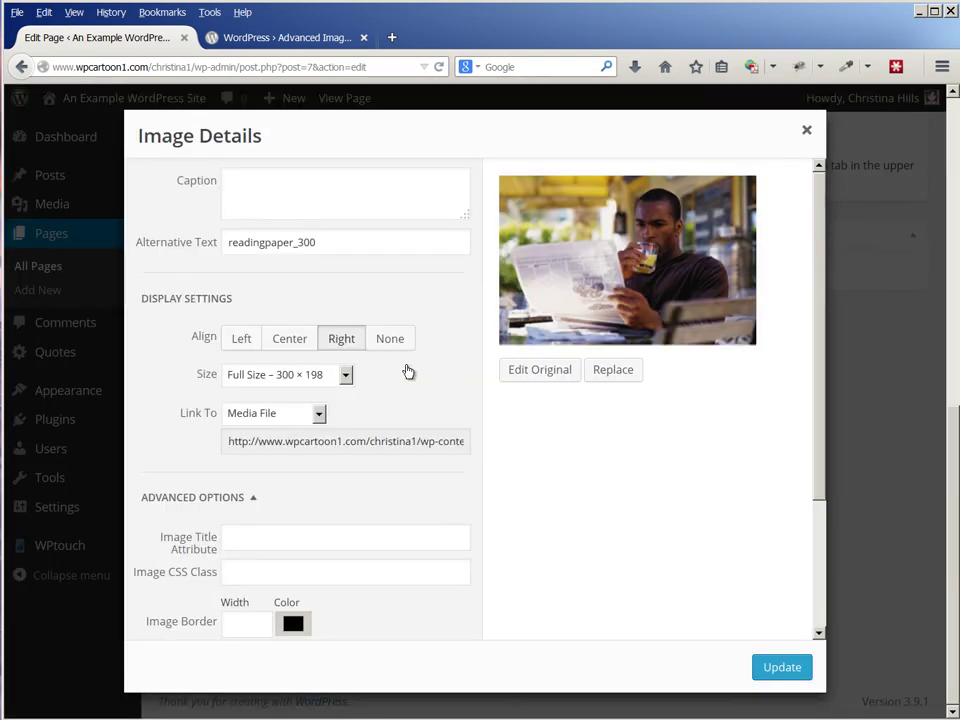
scroll(349, 487, down, 3)
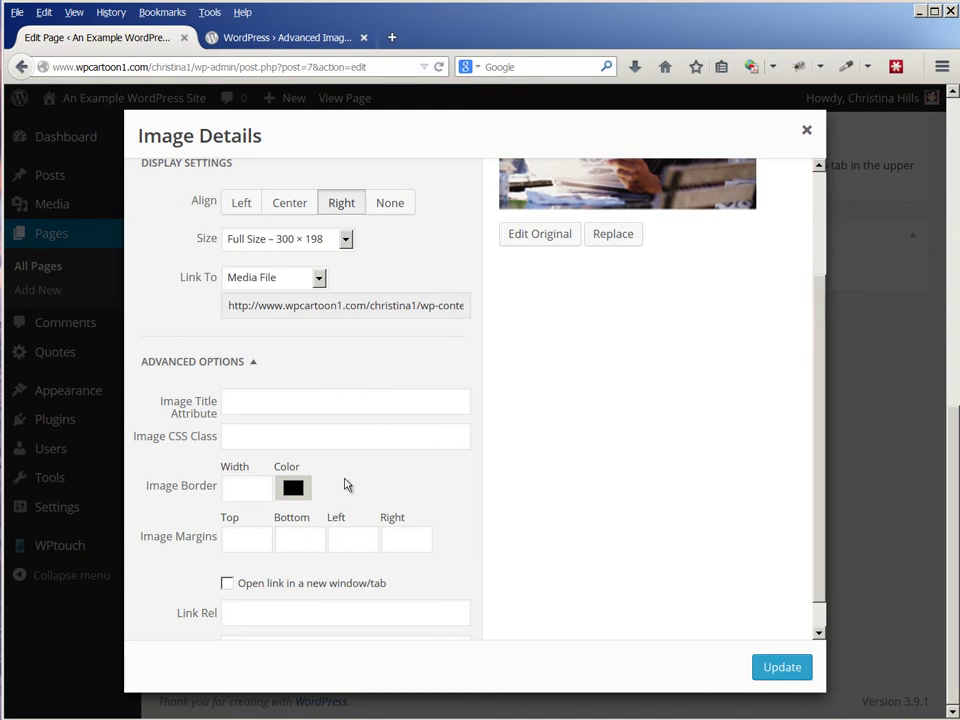
click(252, 365)
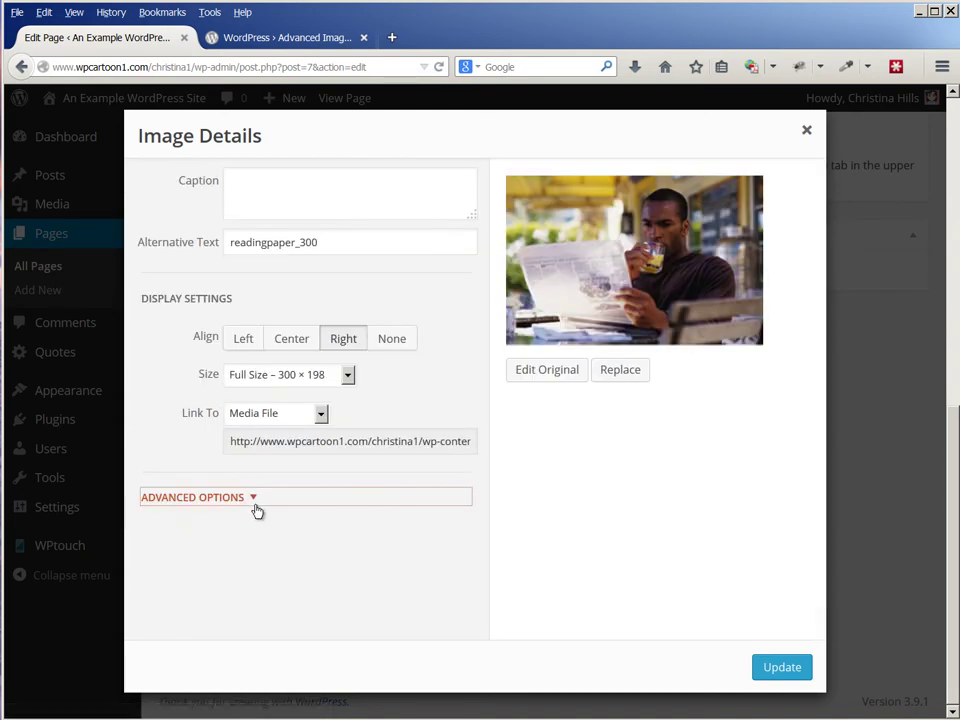
click(255, 505)
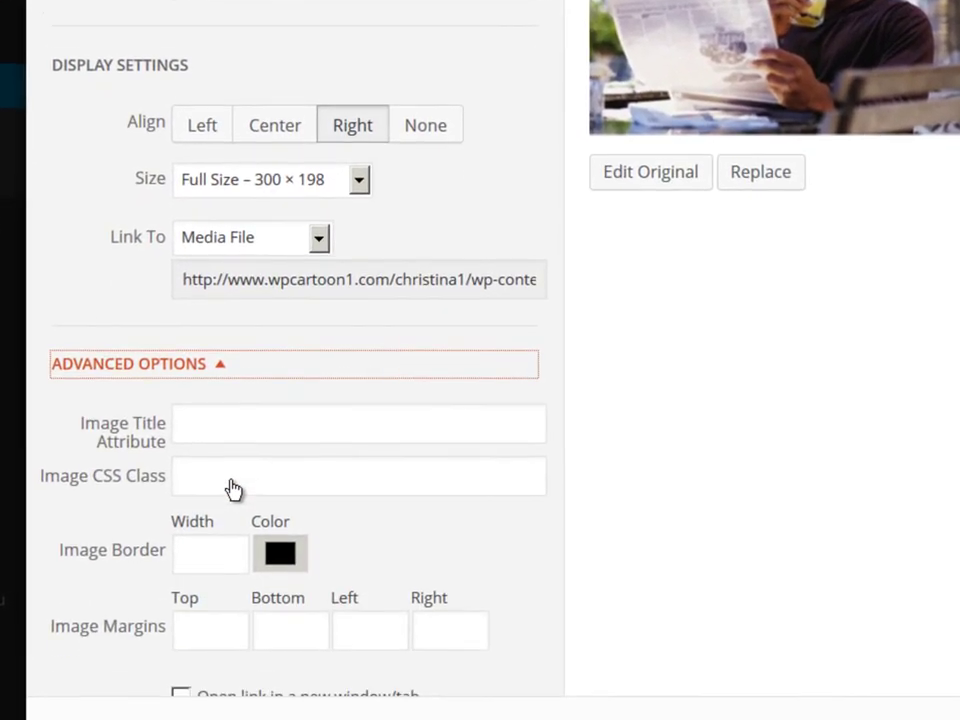
scroll(232, 488, down, 3)
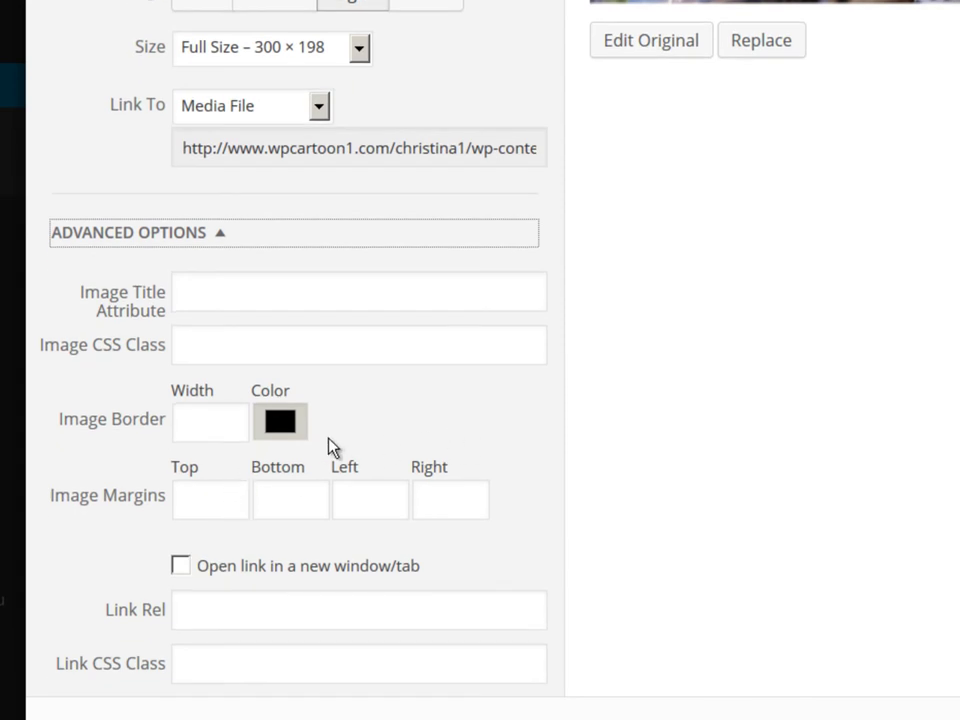
click(218, 427)
text(2)
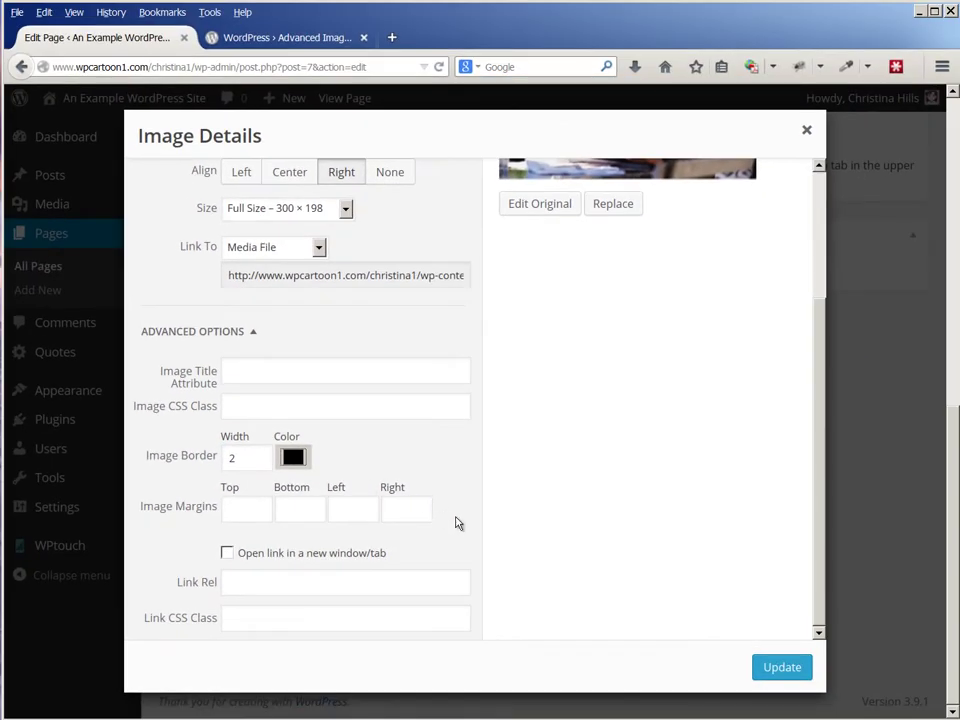
click(782, 667)
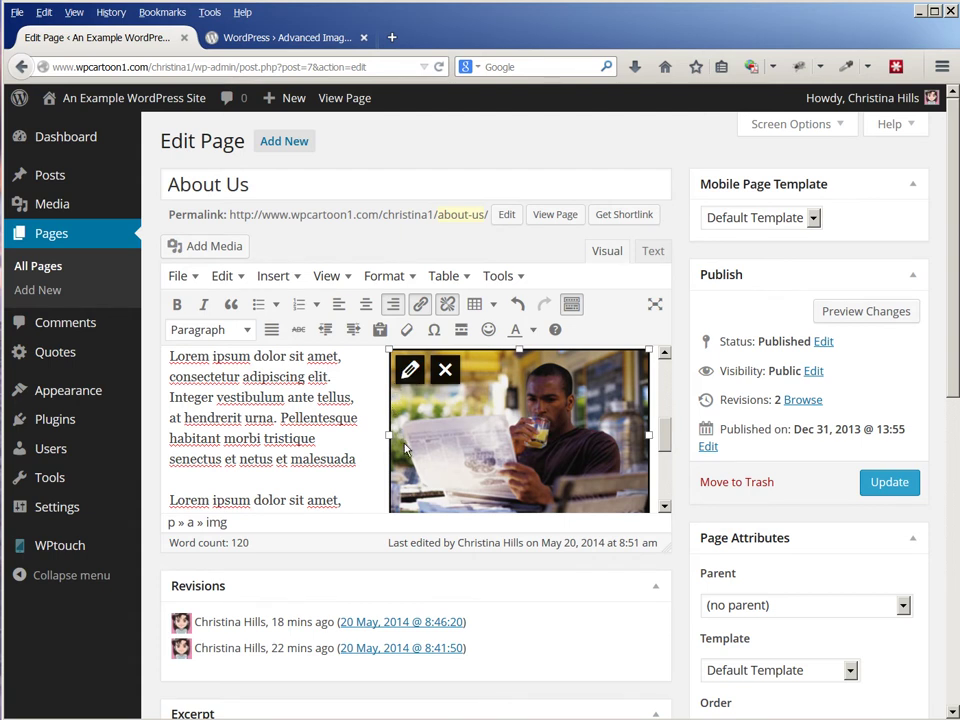
click(876, 484)
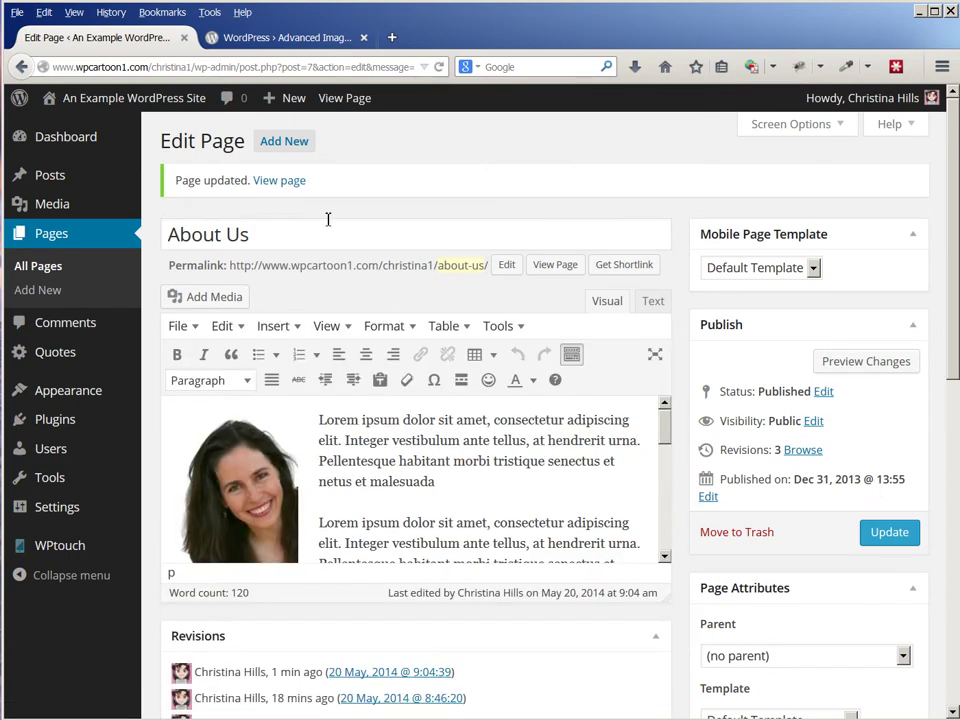
- View the live About Us page and scroll down to the bordered newspaper photo
click(290, 182)
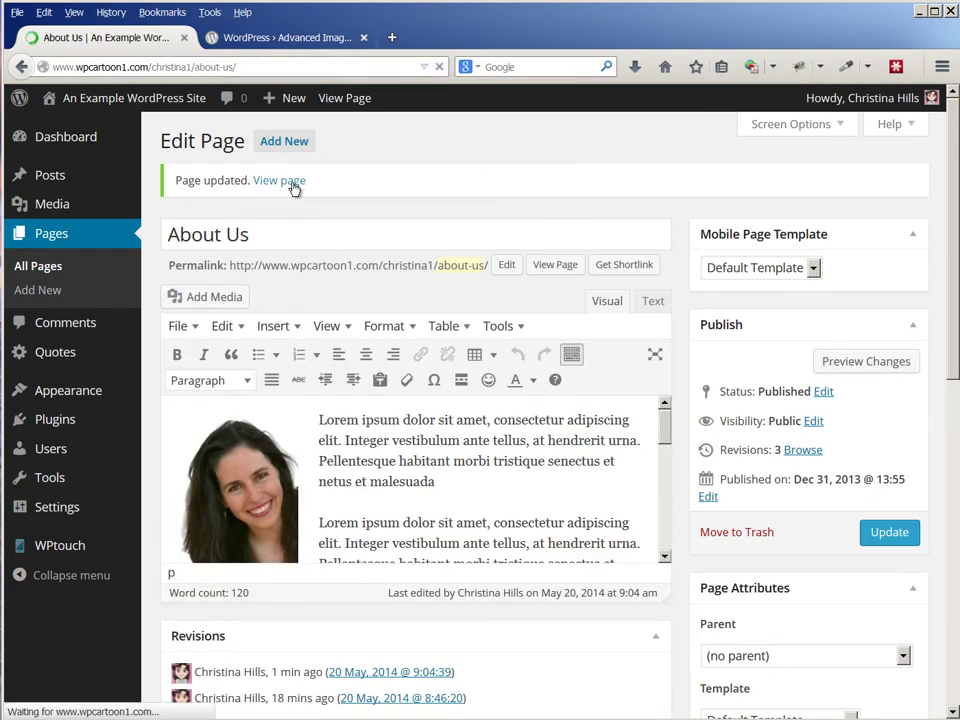
scroll(418, 469, down, 5)
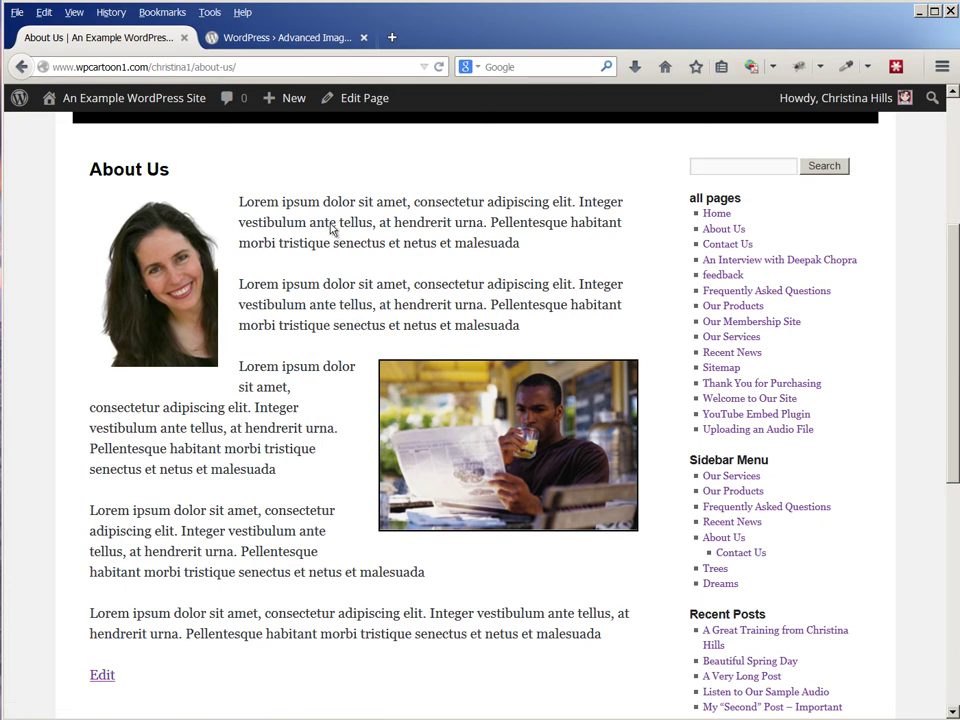
- Return to the About Us editor and open the newspaper photo's image settings
click(362, 110)
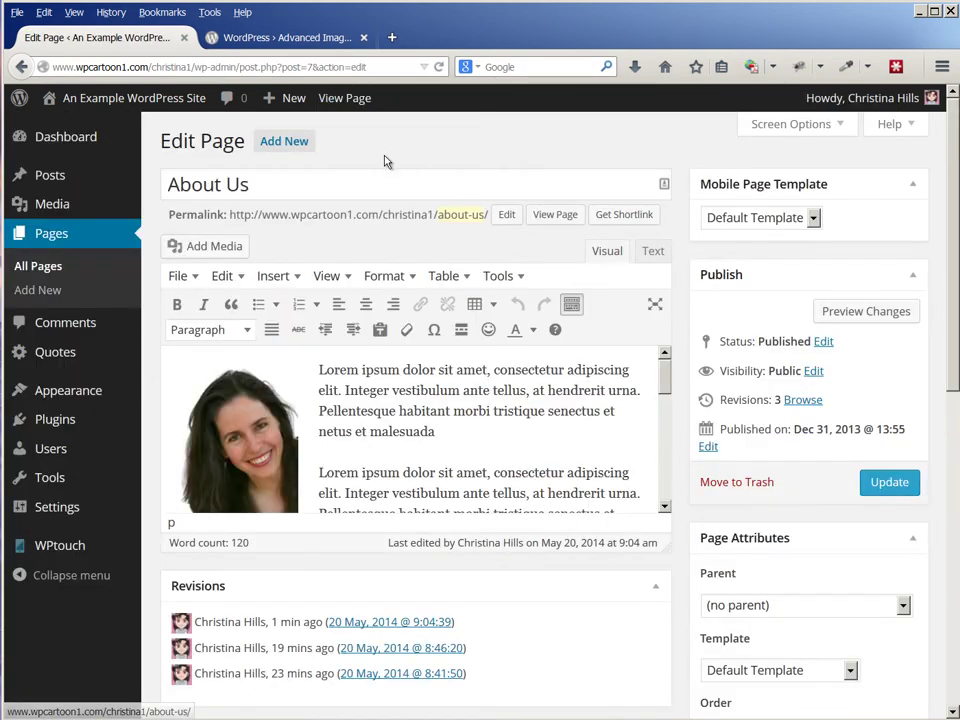
scroll(488, 406, down, 1)
scroll(488, 406, down, 1)
click(488, 406)
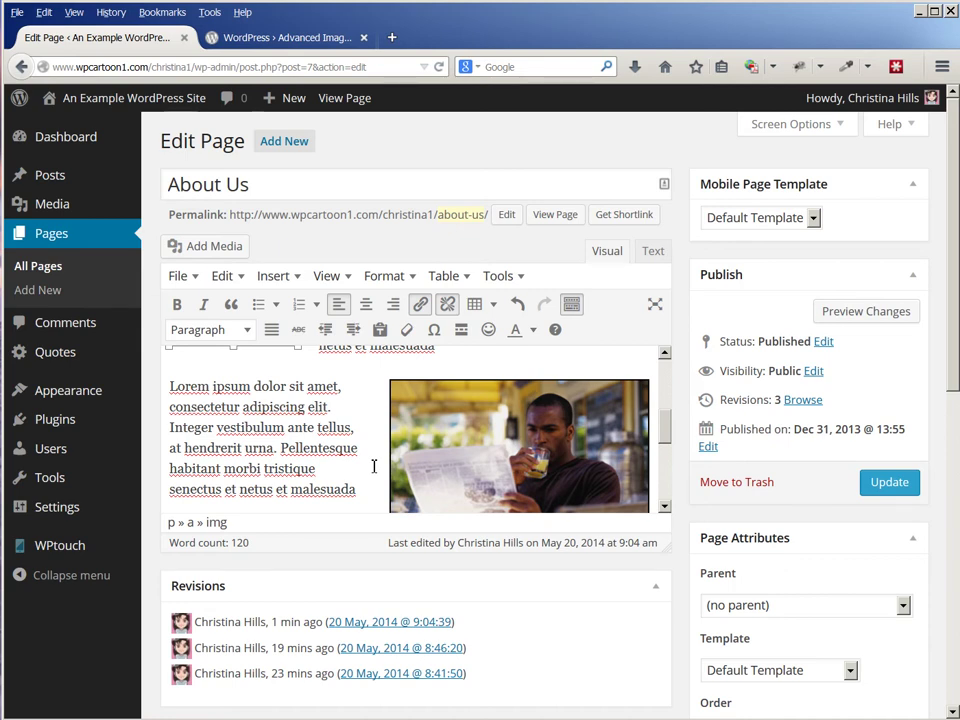
click(516, 448)
scroll(517, 450, down, 3)
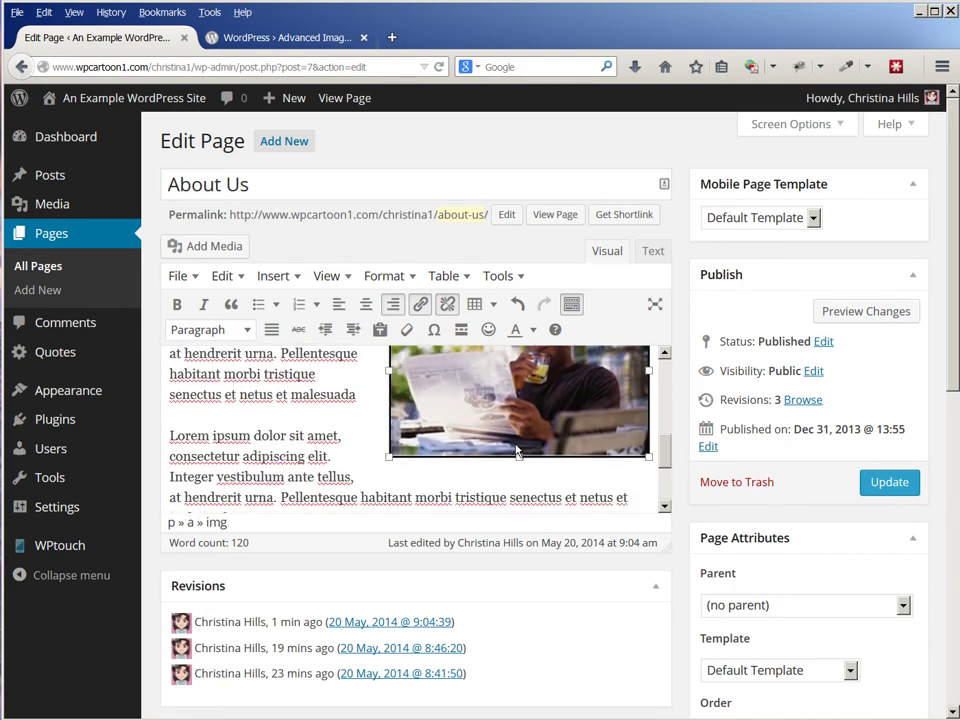
scroll(516, 452, down, 1)
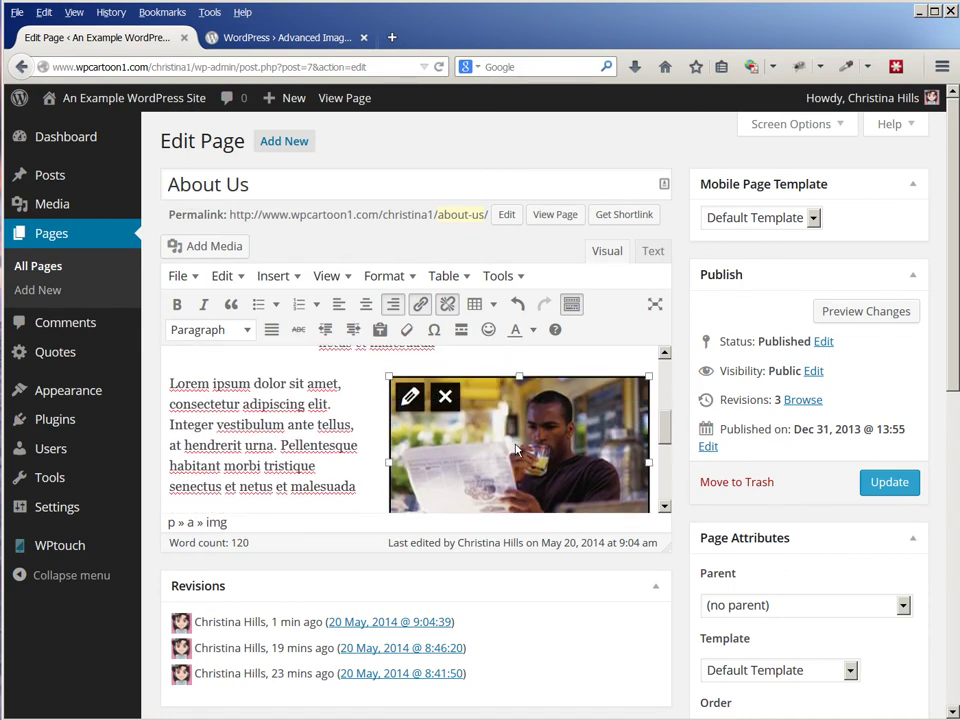
click(409, 400)
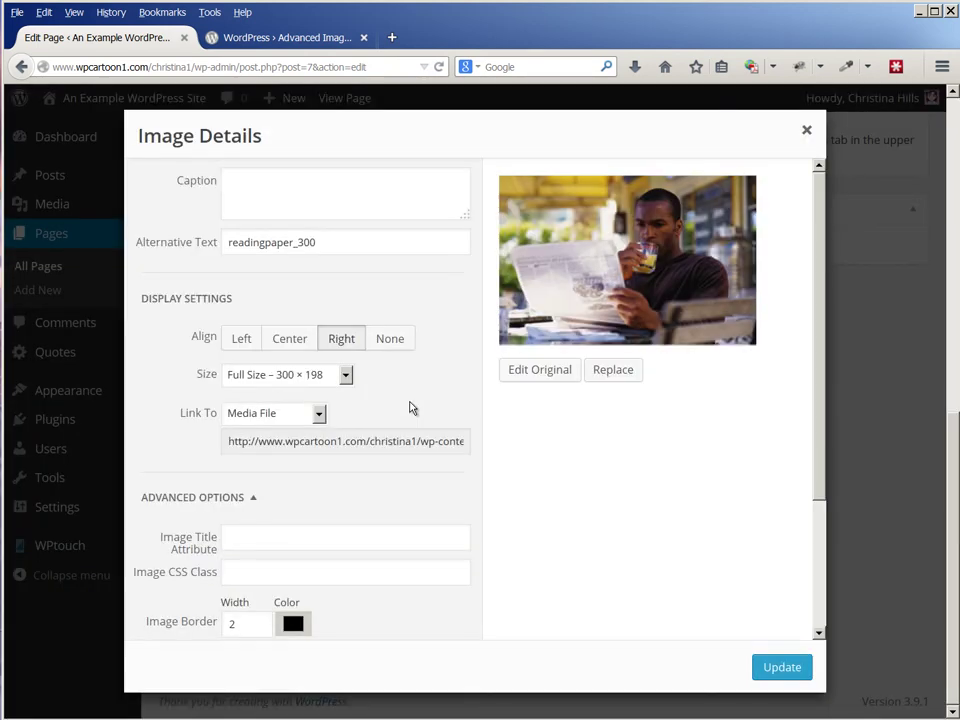
- Enter left and right image margins of 50 and apply them to the photo
scroll(298, 498, down, 3)
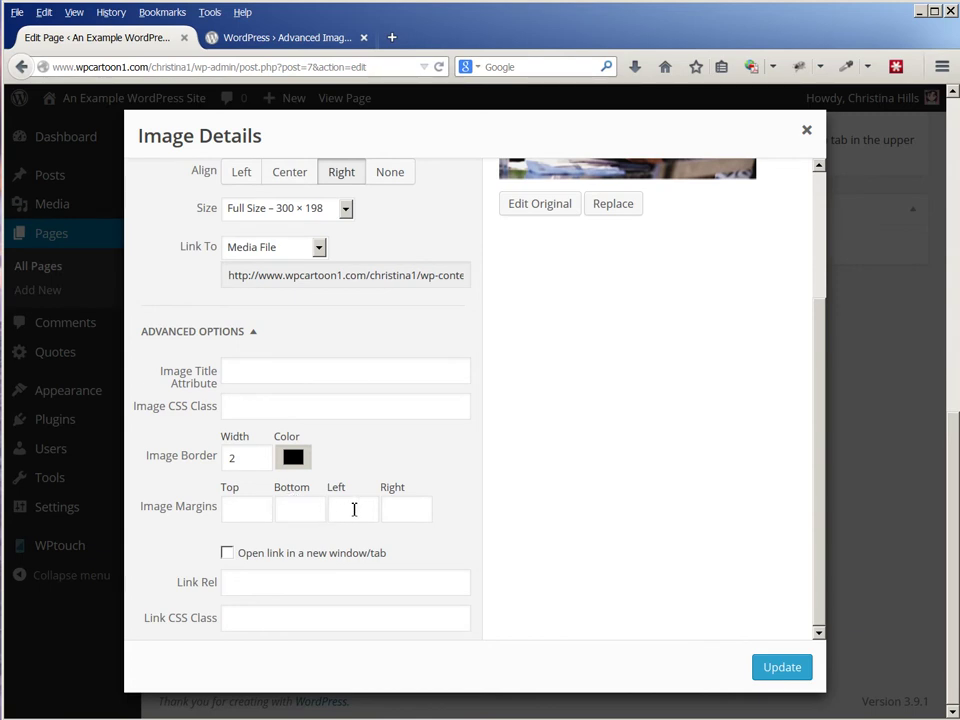
click(354, 509)
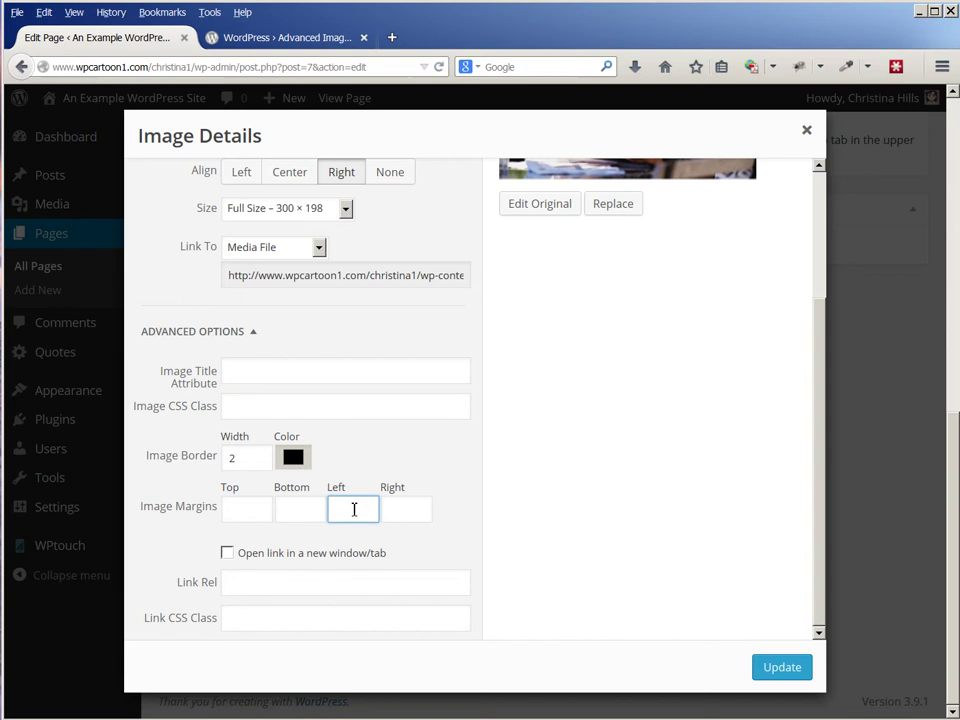
click(406, 512)
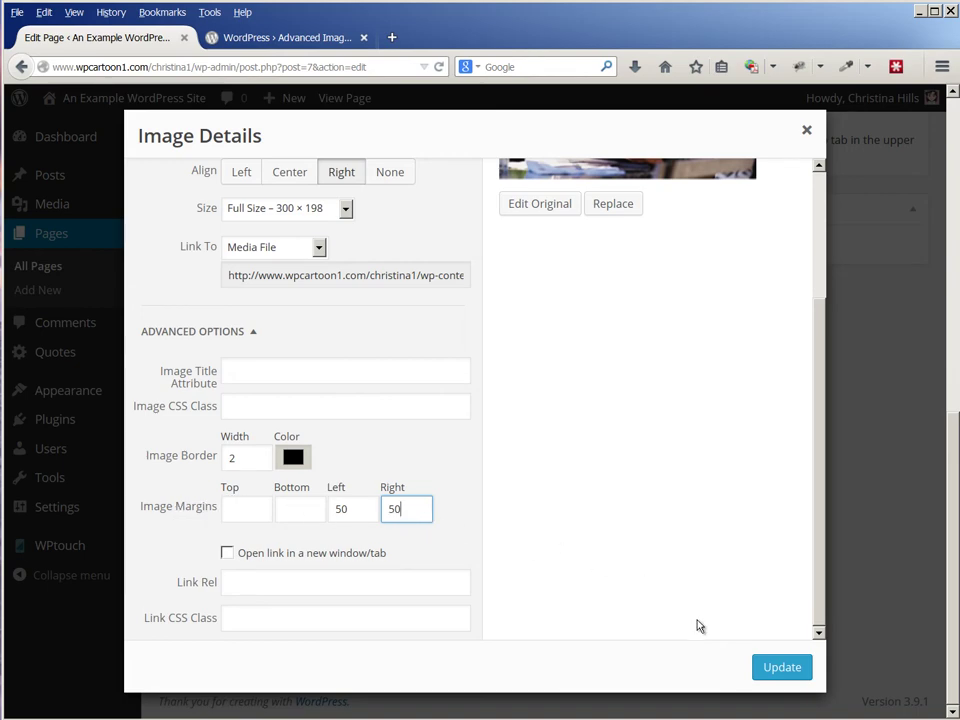
click(784, 667)
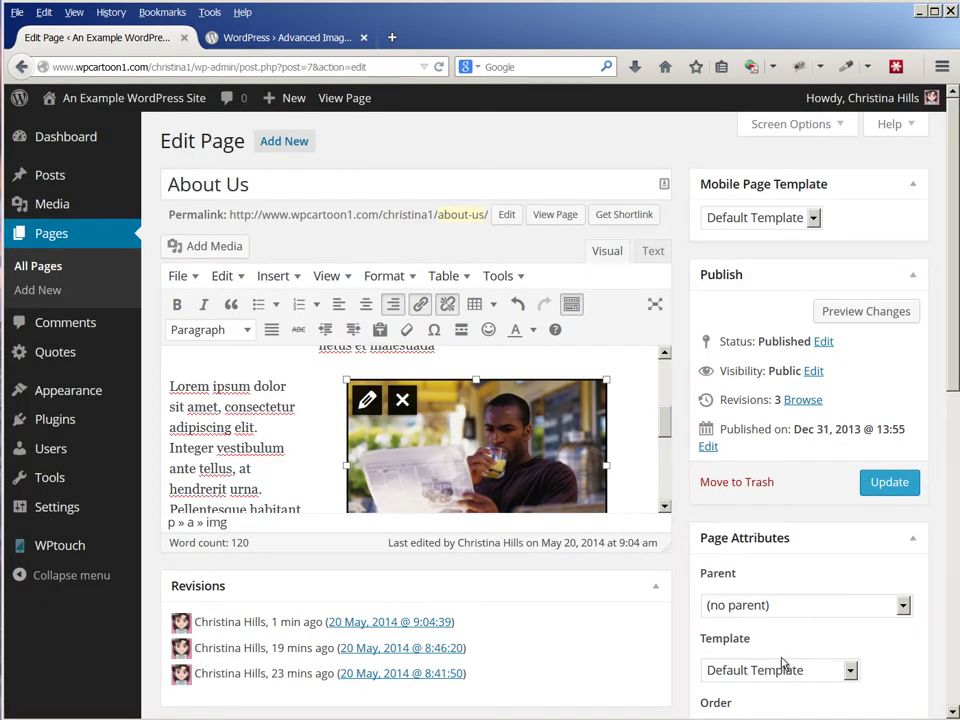
click(890, 482)
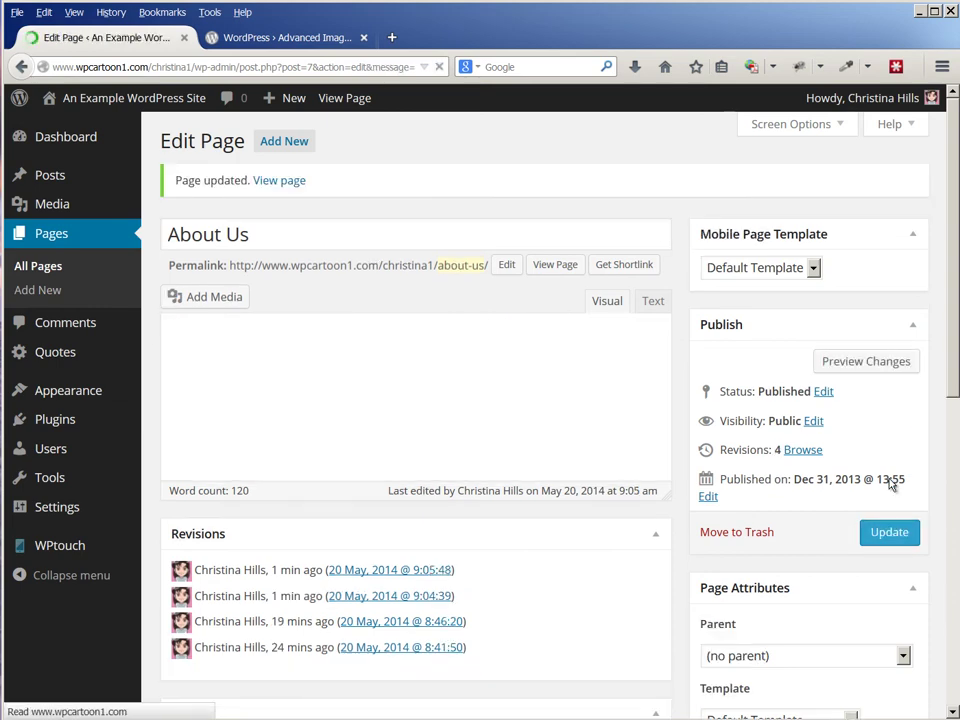
click(280, 181)
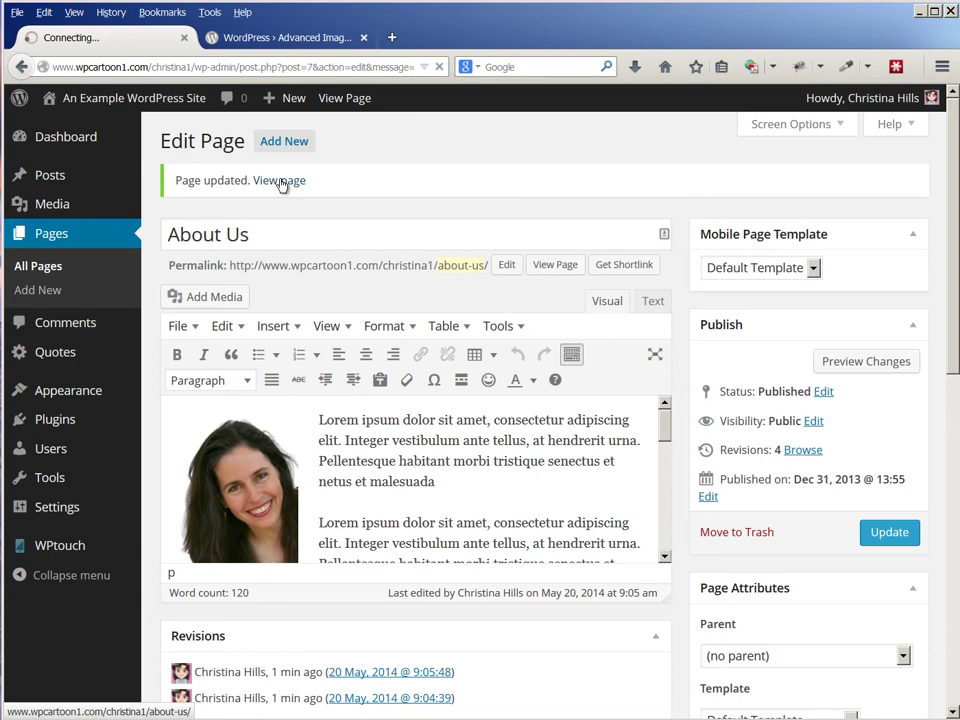
scroll(426, 413, down, 4)
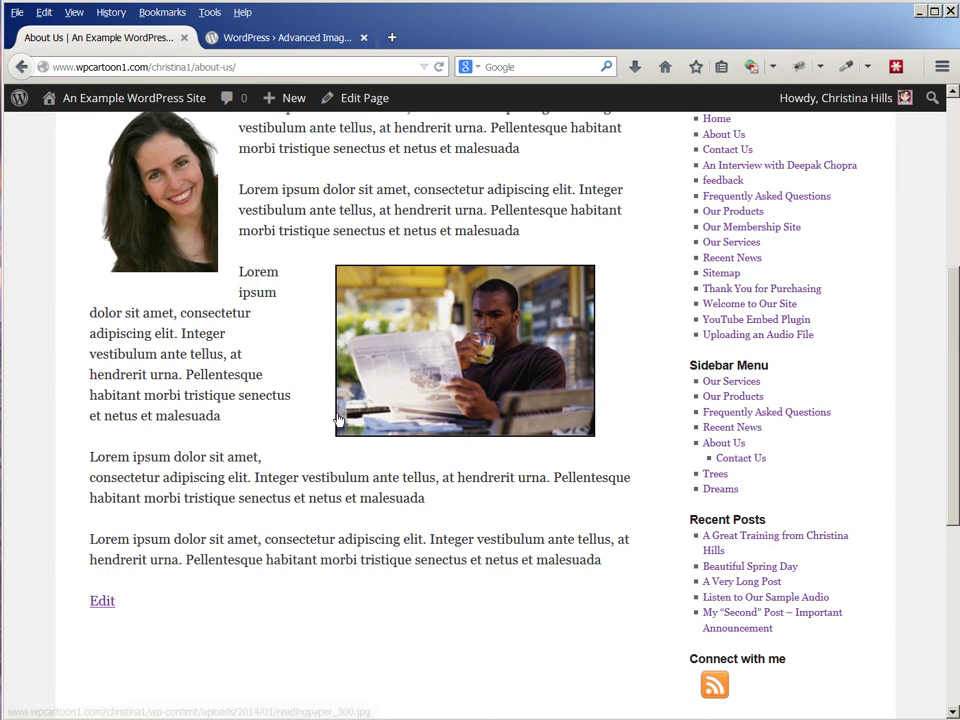
scroll(336, 412, up, 2)
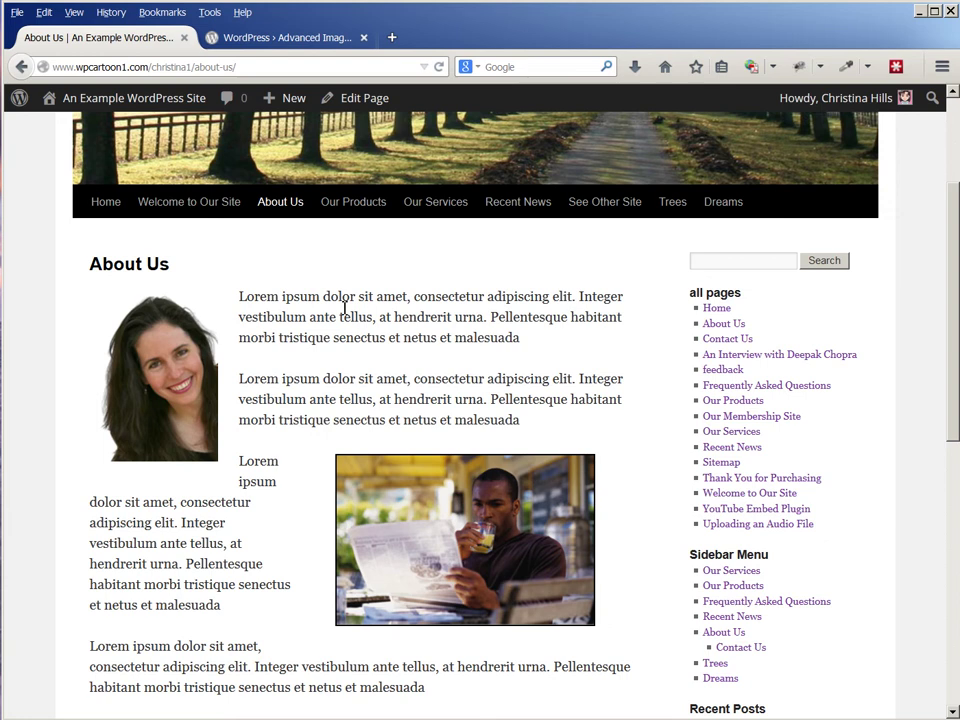
click(295, 38)
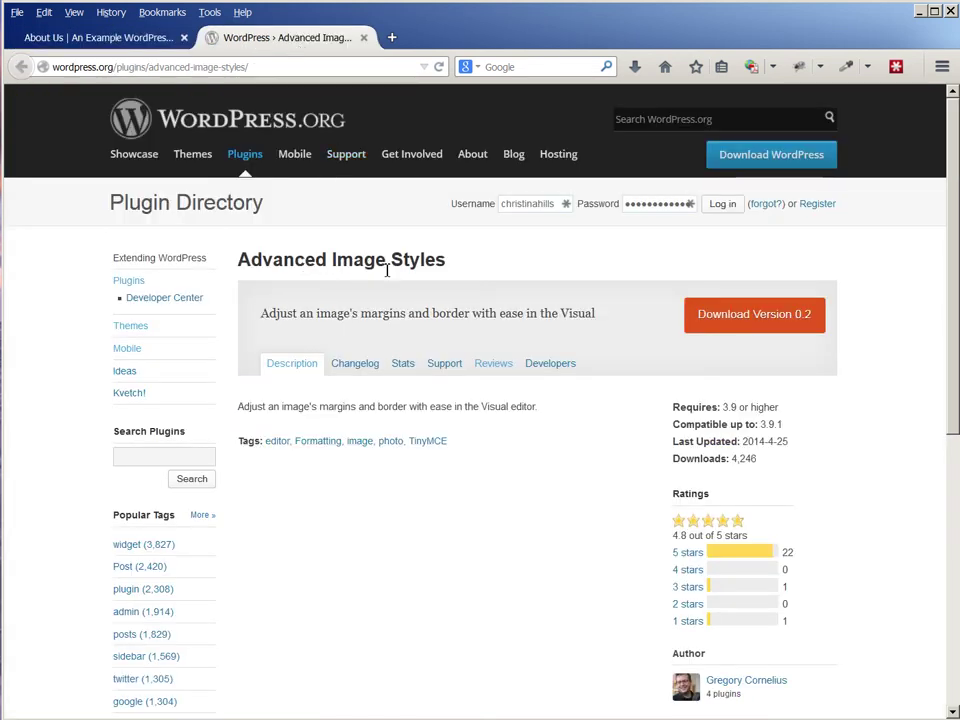
click(143, 40)
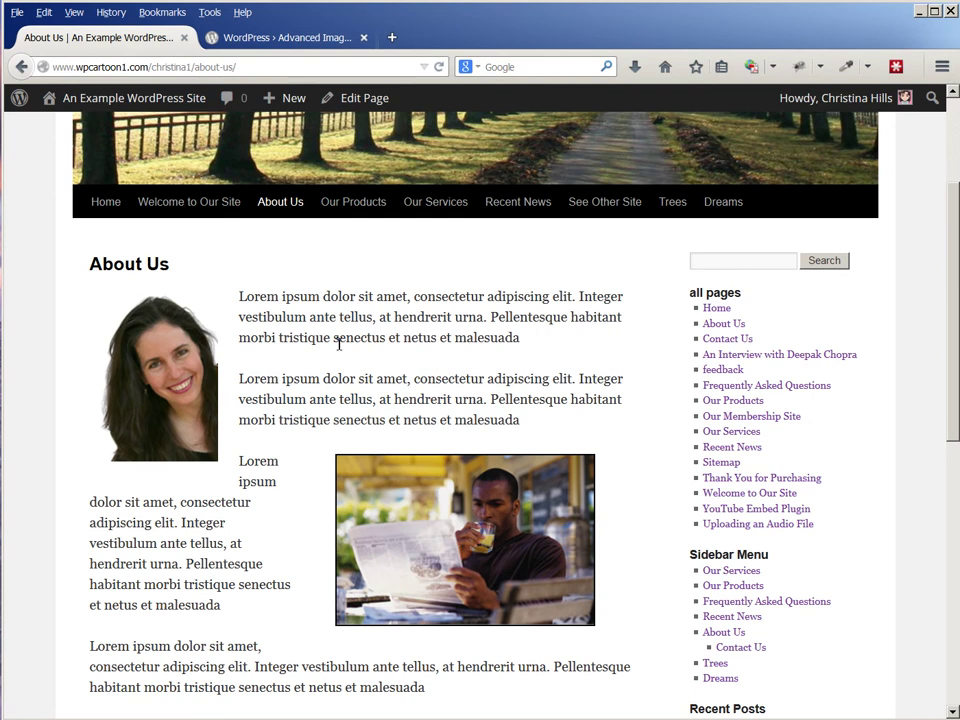
click(362, 102)
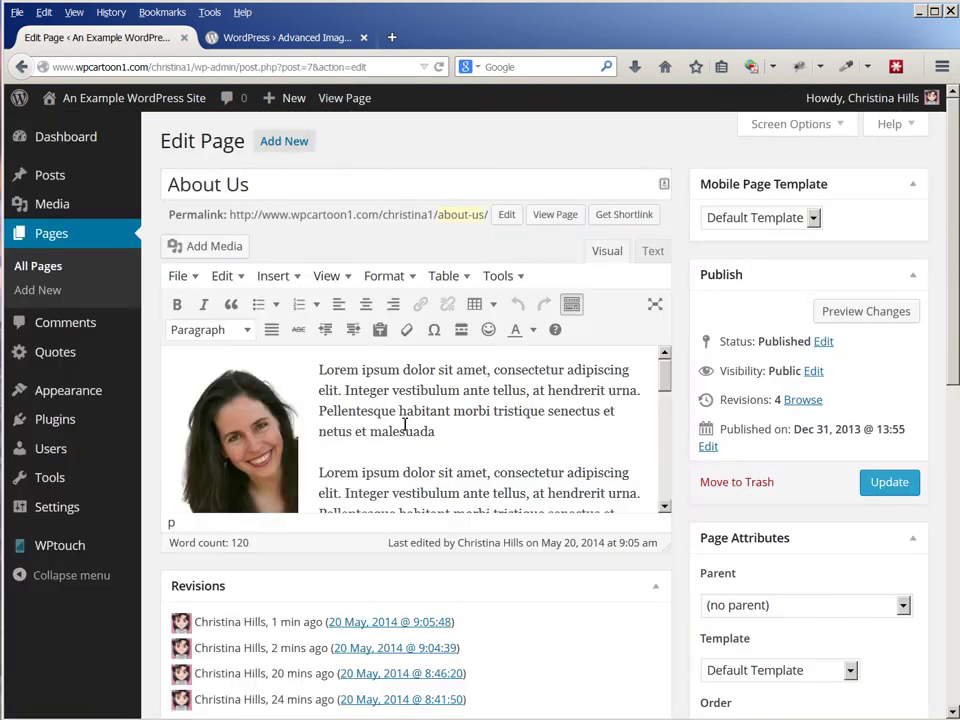
- Open the headshot's image details and set its Image Border Width to 1
click(188, 392)
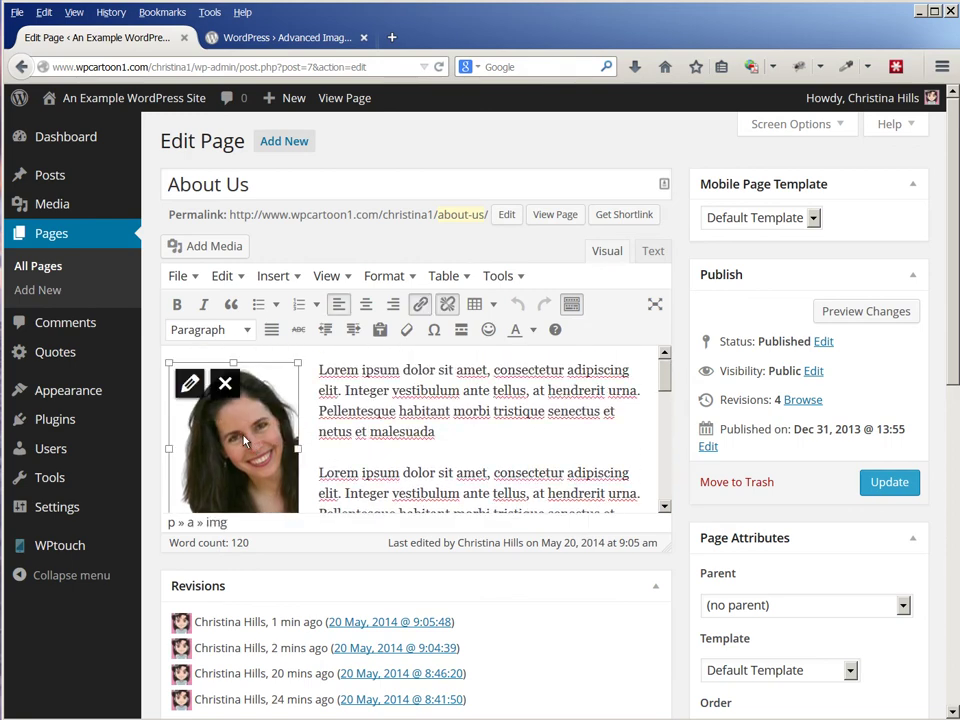
click(189, 386)
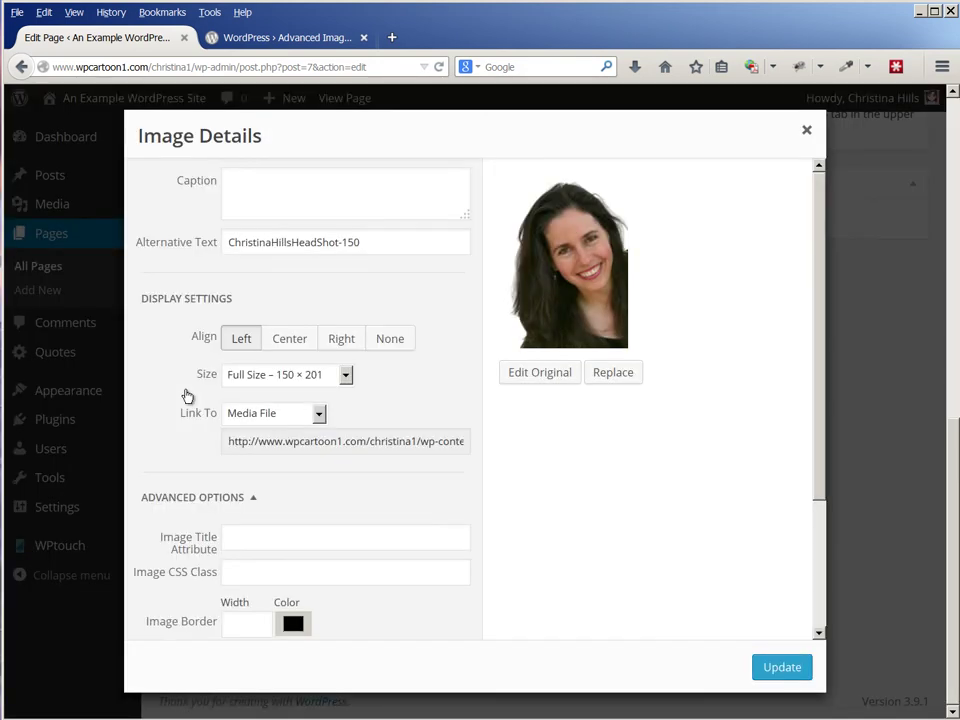
scroll(296, 508, down, 2)
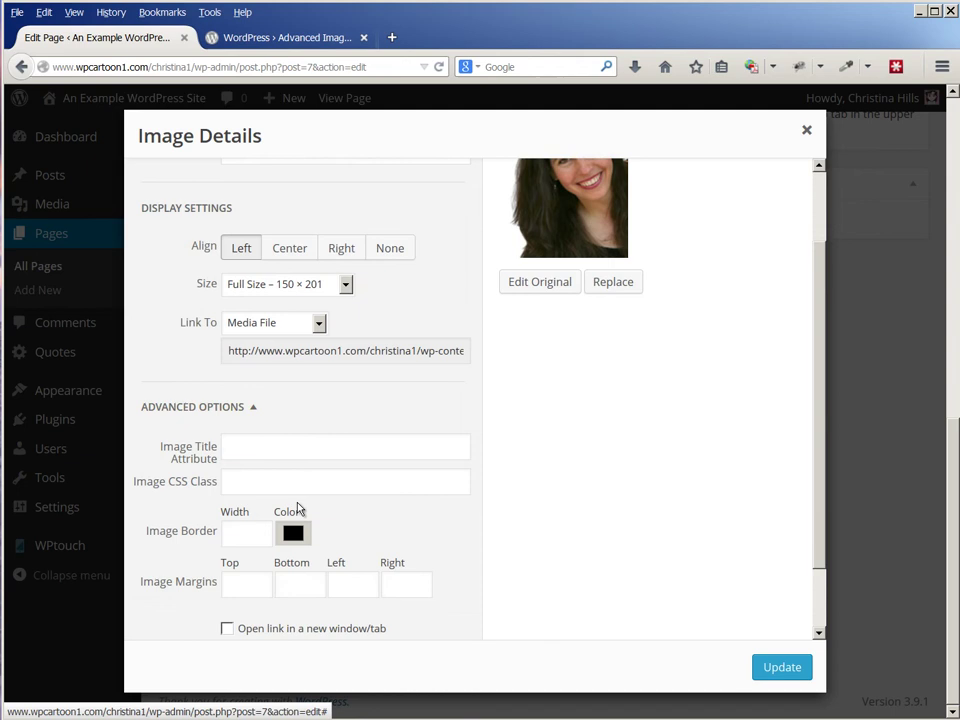
scroll(290, 508, down, 2)
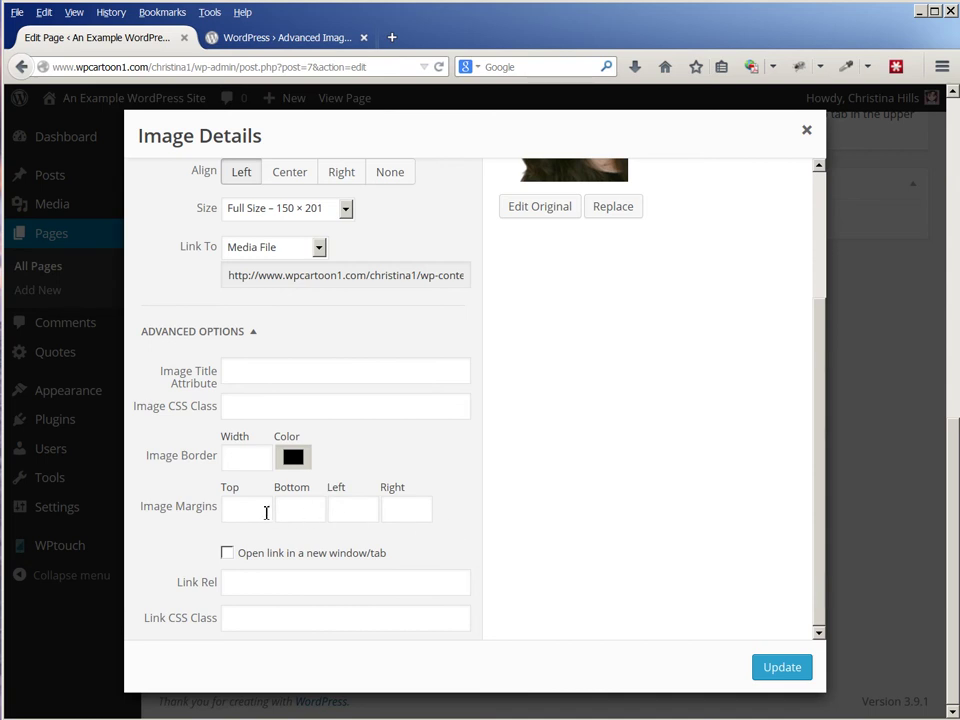
click(247, 465)
- Choose green as the headshot's border colour in the colour picker
click(296, 460)
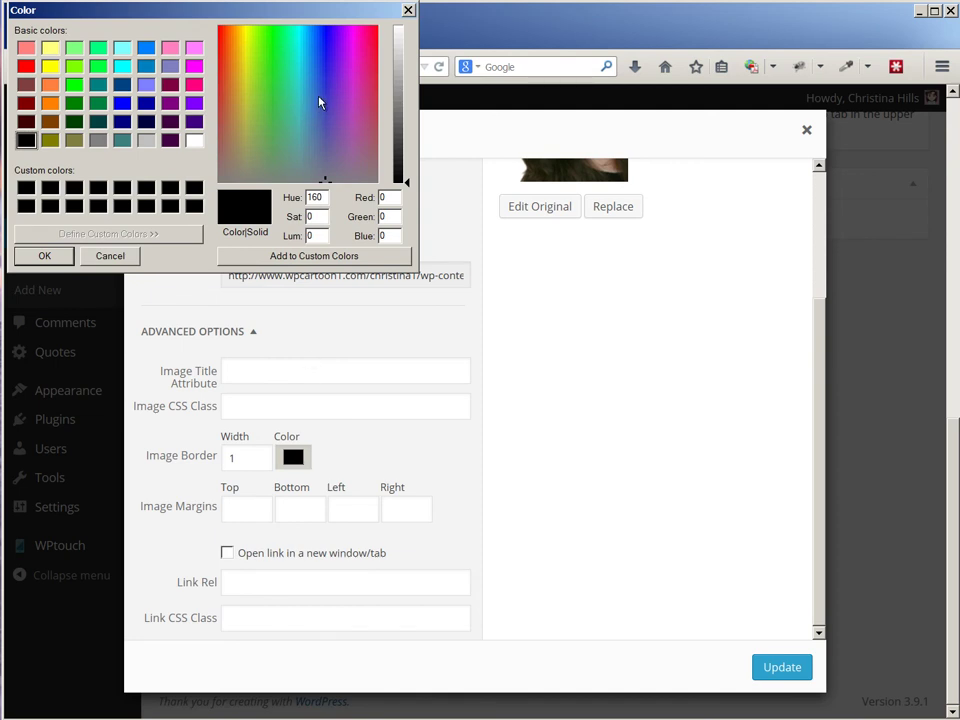
click(272, 62)
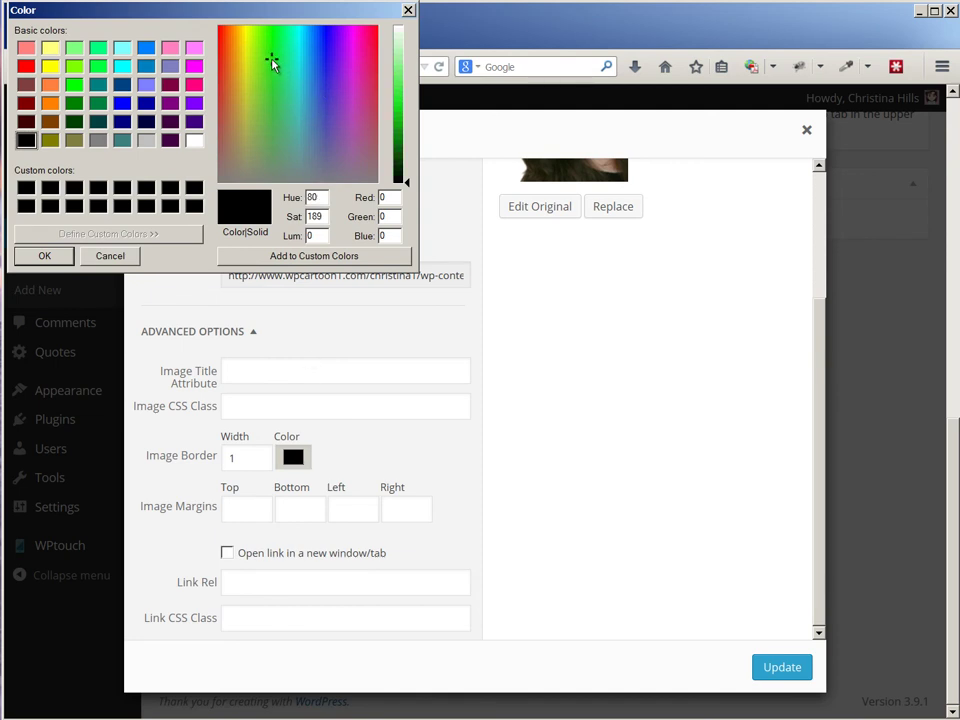
drag(403, 181, 406, 135)
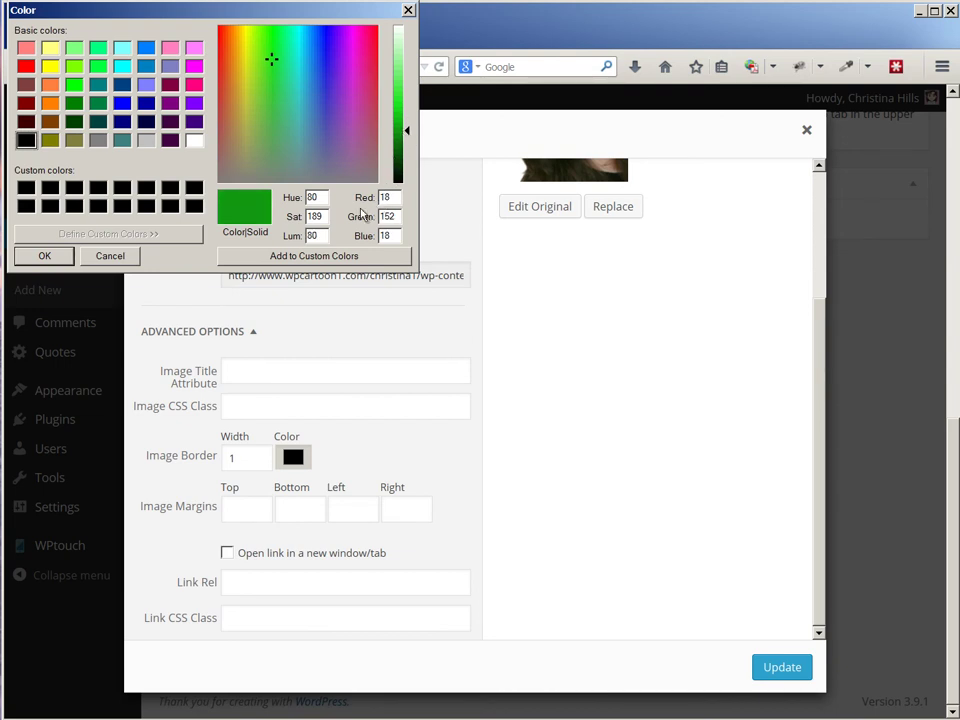
click(64, 255)
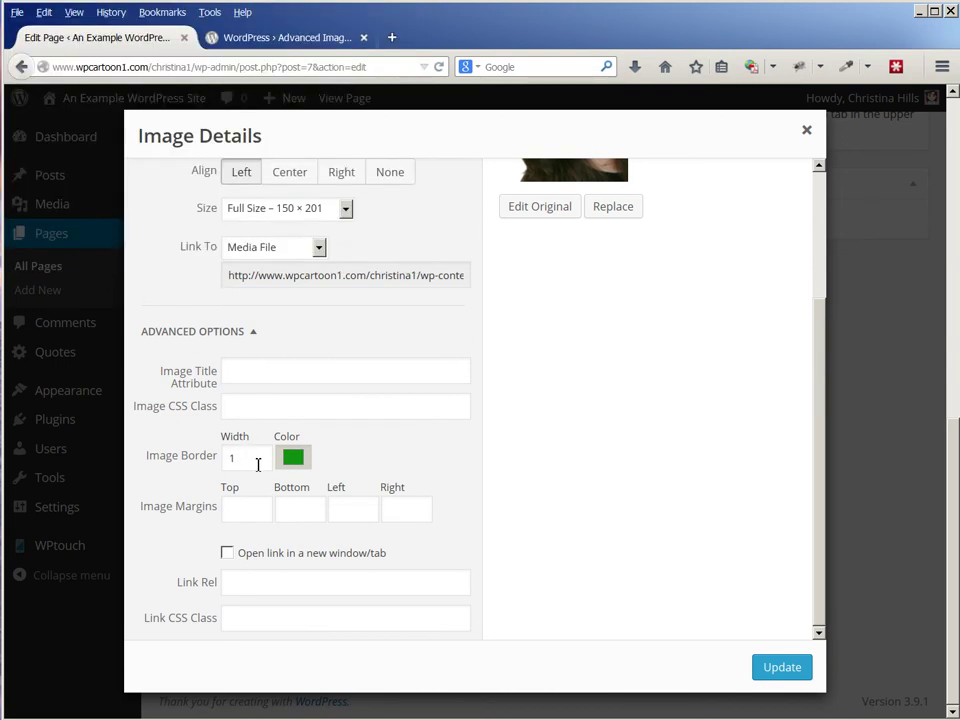
- Apply the headshot's green border, update the About Us page, and view it live
click(778, 668)
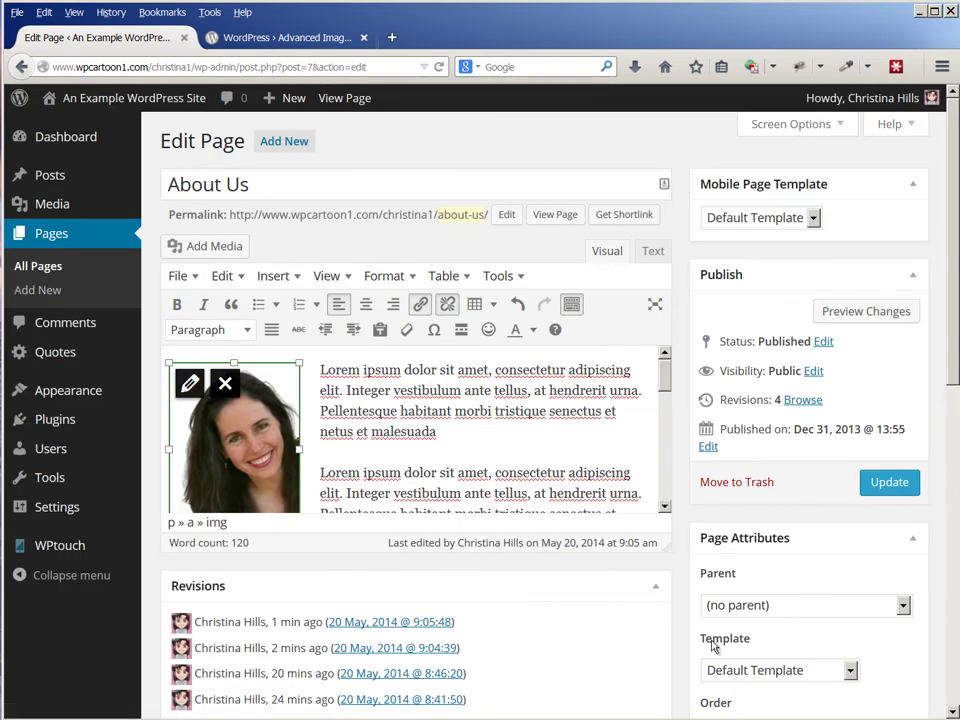
click(388, 450)
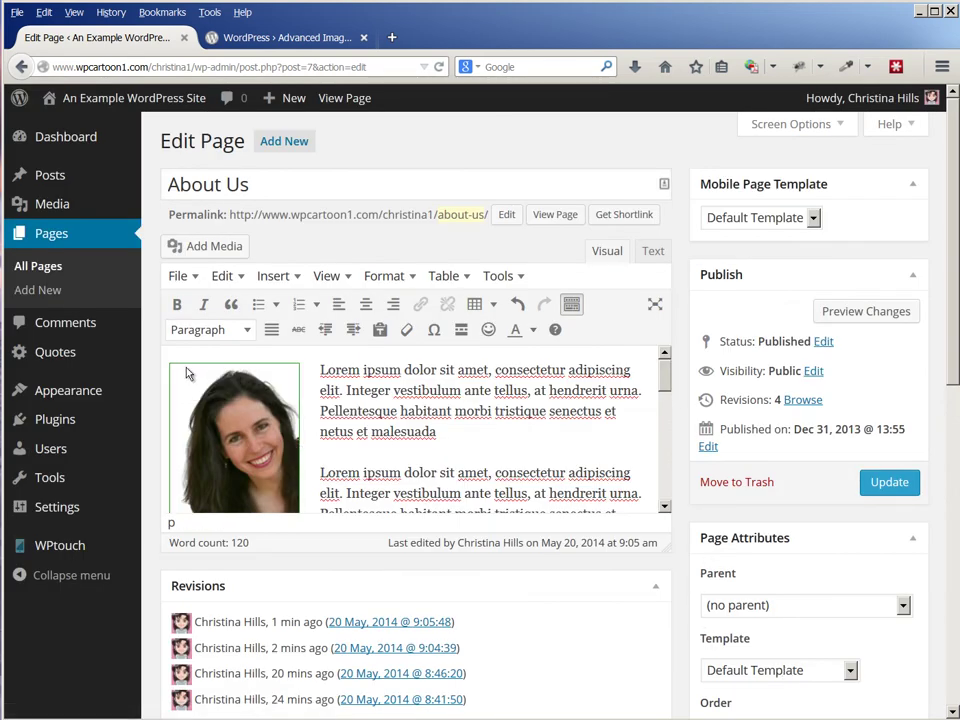
click(873, 487)
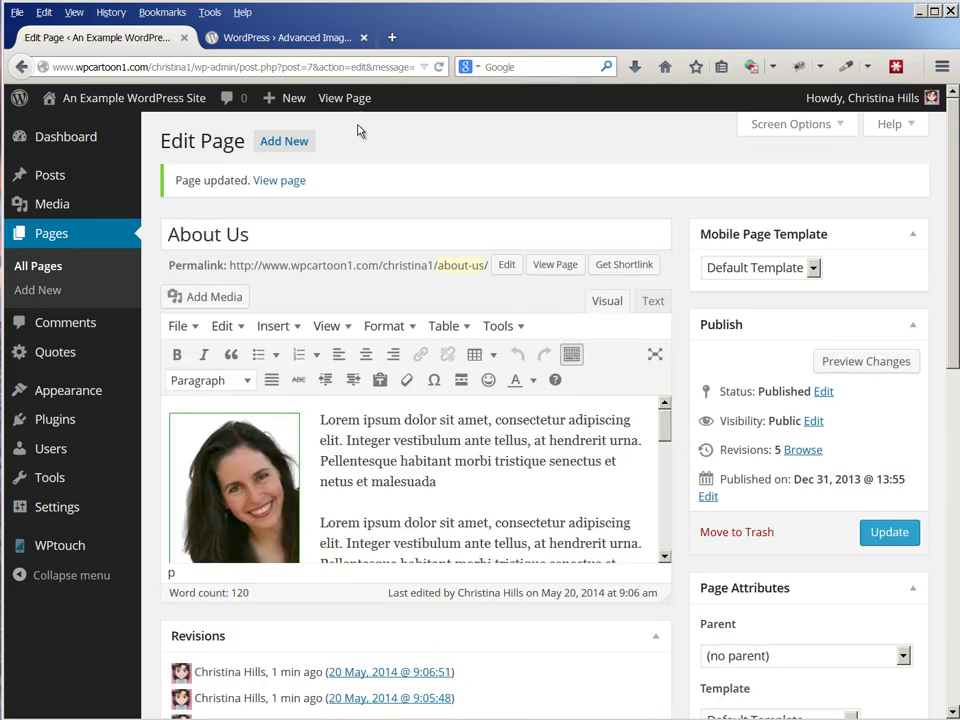
click(349, 106)
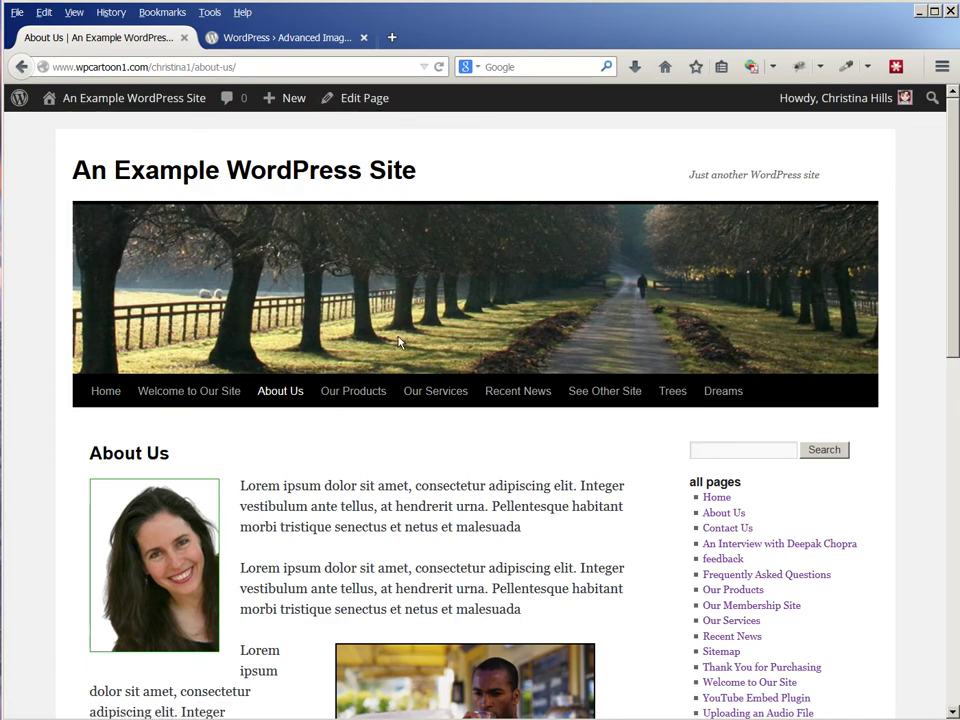
scroll(398, 342, down, 3)
scroll(398, 342, down, 2)
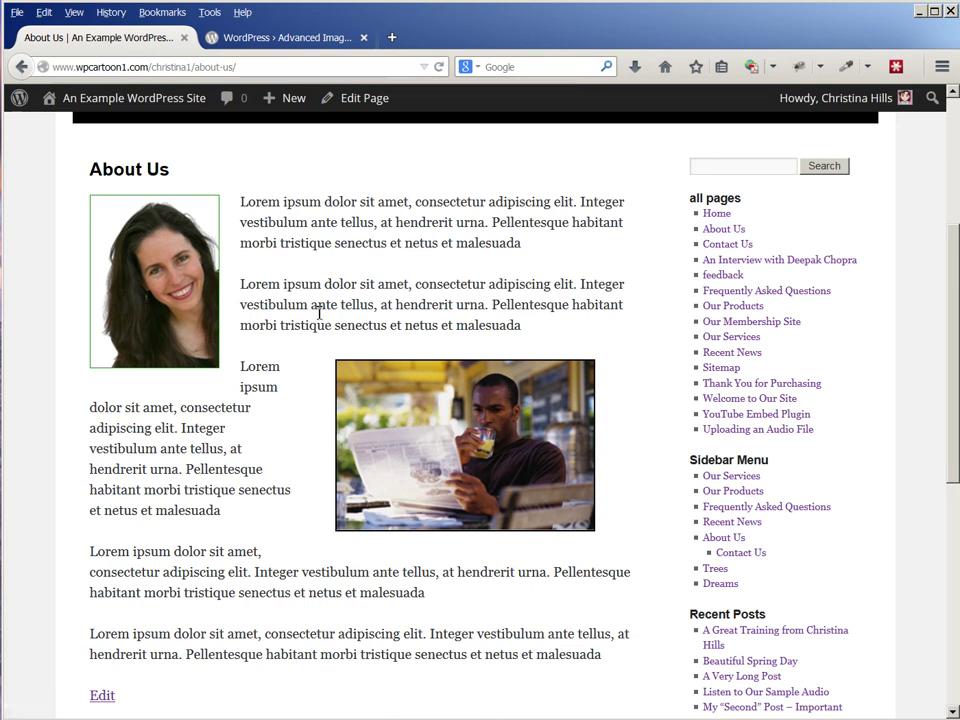
click(316, 43)
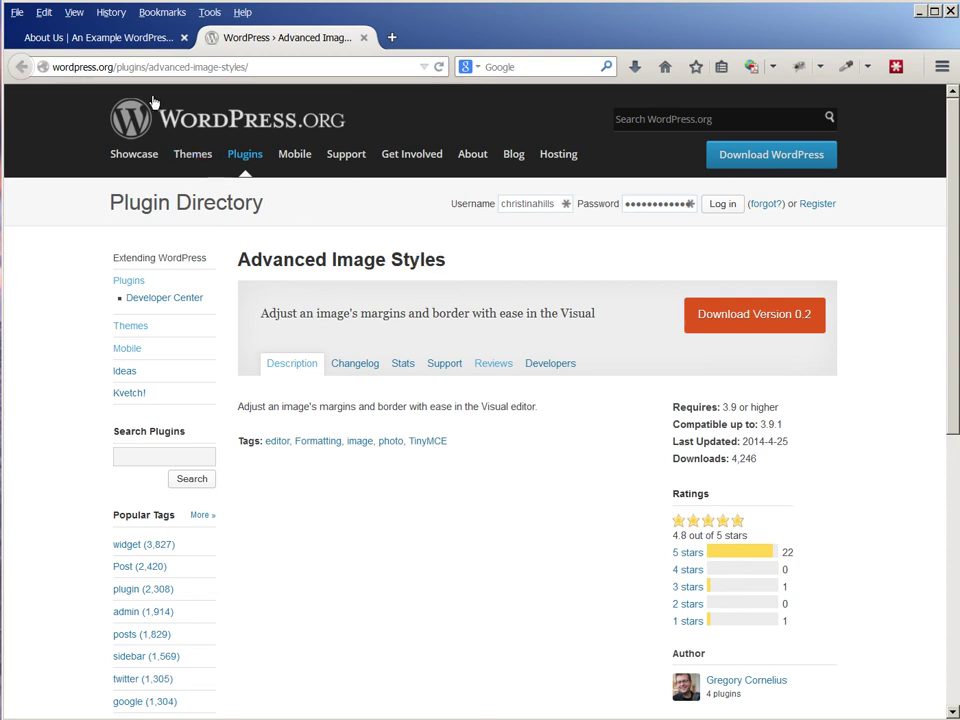
click(103, 37)
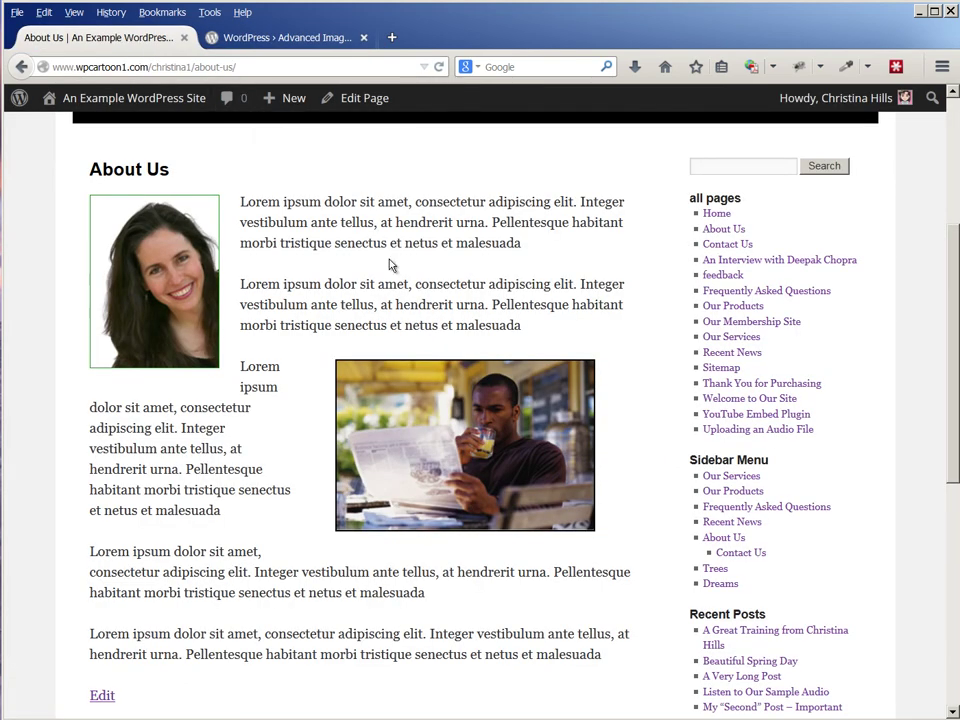